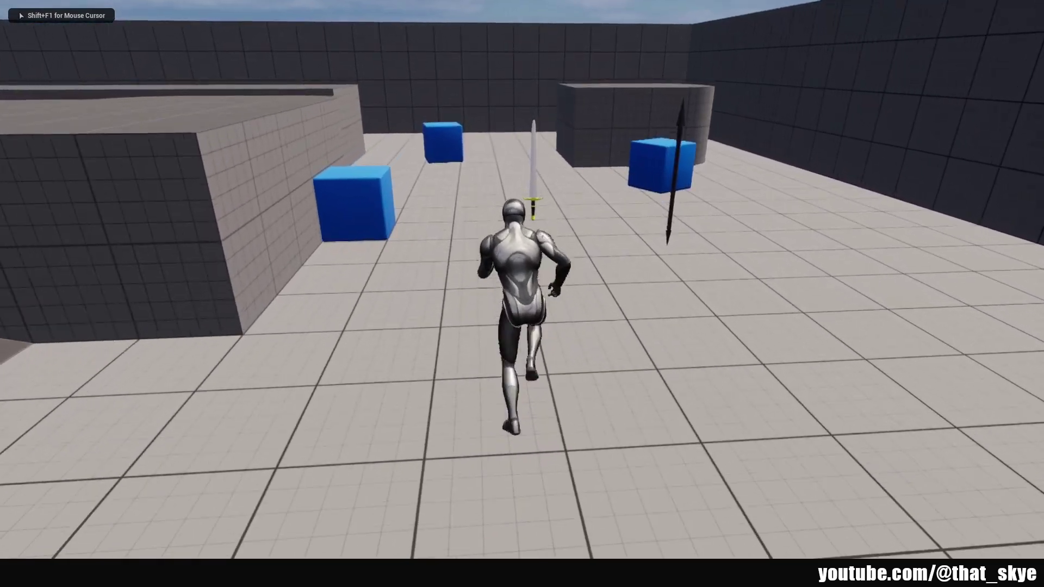
Test sheathing and unsheathing the sword on the character in the running game preview.
{"action": "key", "text": "1"}
{"action": "key", "text": "1"}
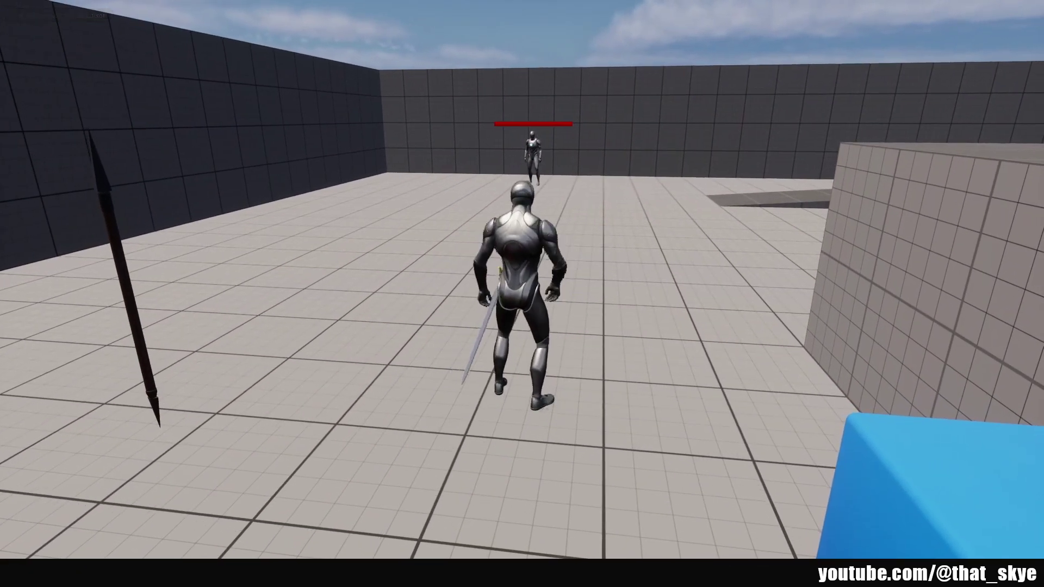
{"action": "key", "text": "1"}
{"action": "key", "text": "1"}
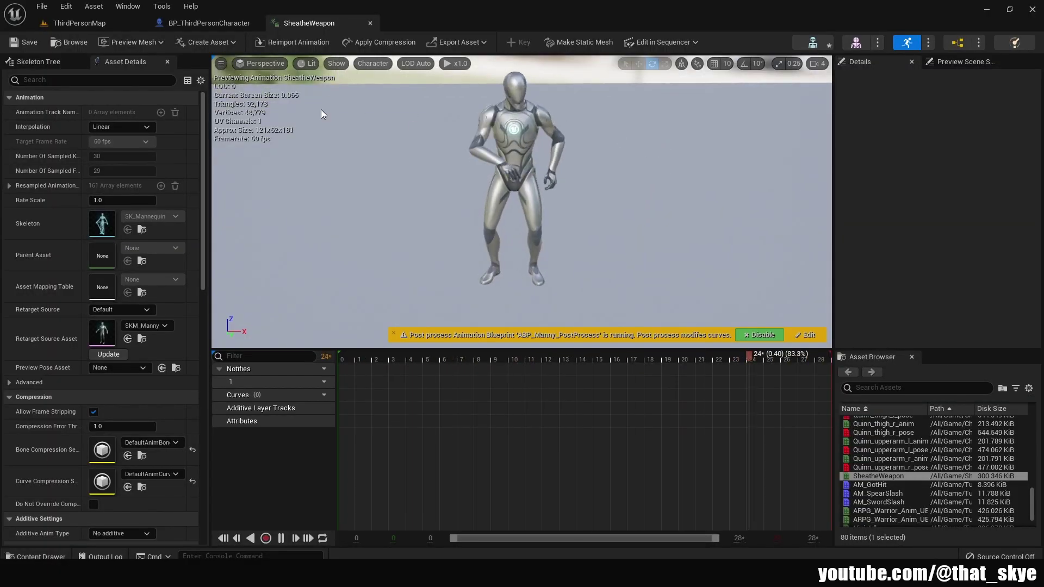
Open the SKM_Manny skeletal mesh used by the Mesh component of BP_ThirdPersonCharacter.
{"action": "left_click", "coordinate": [87, 23]}
{"action": "left_click", "coordinate": [44, 555]}
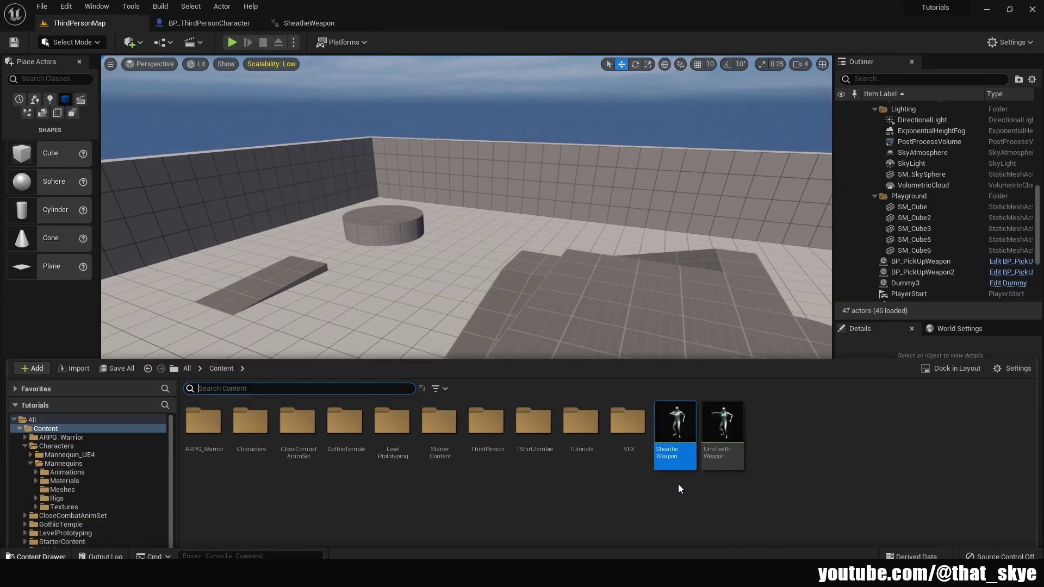
{"action": "left_click", "coordinate": [184, 25]}
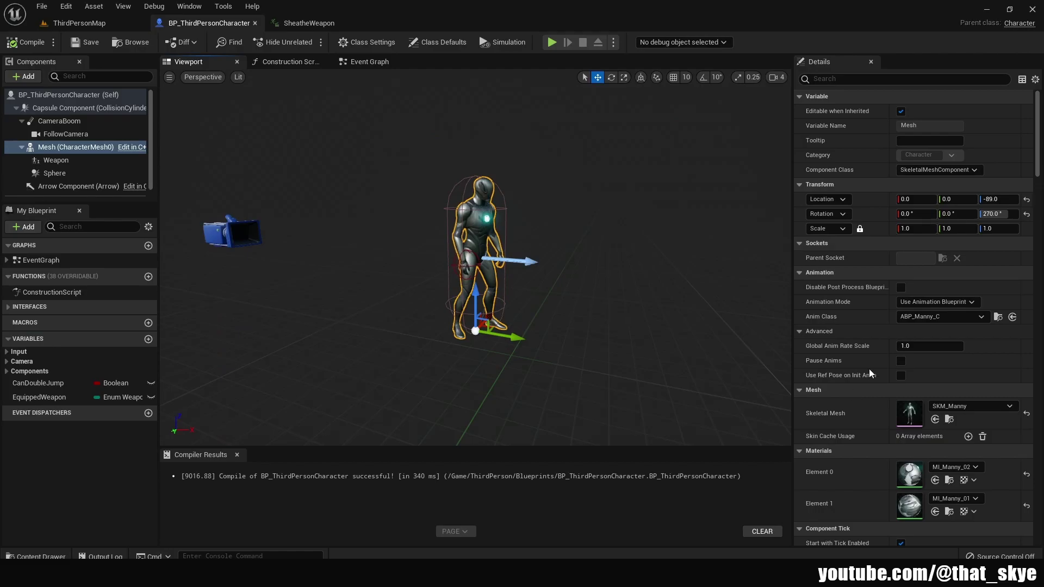
{"action": "double_click", "coordinate": [914, 421]}
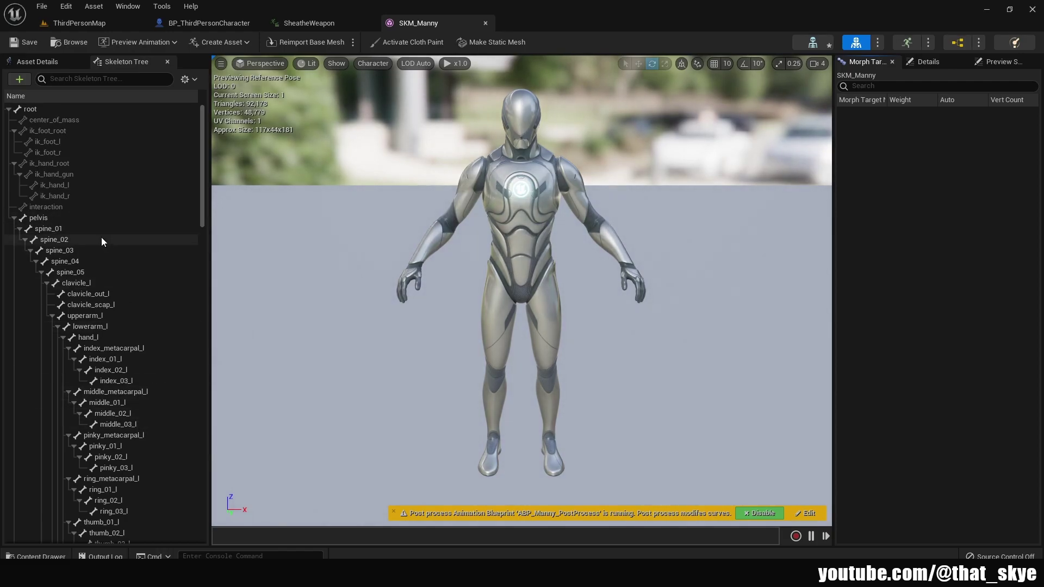
Add a socket to the spine_01 bone and name it weapon_hip.
{"action": "left_click", "coordinate": [86, 229]}
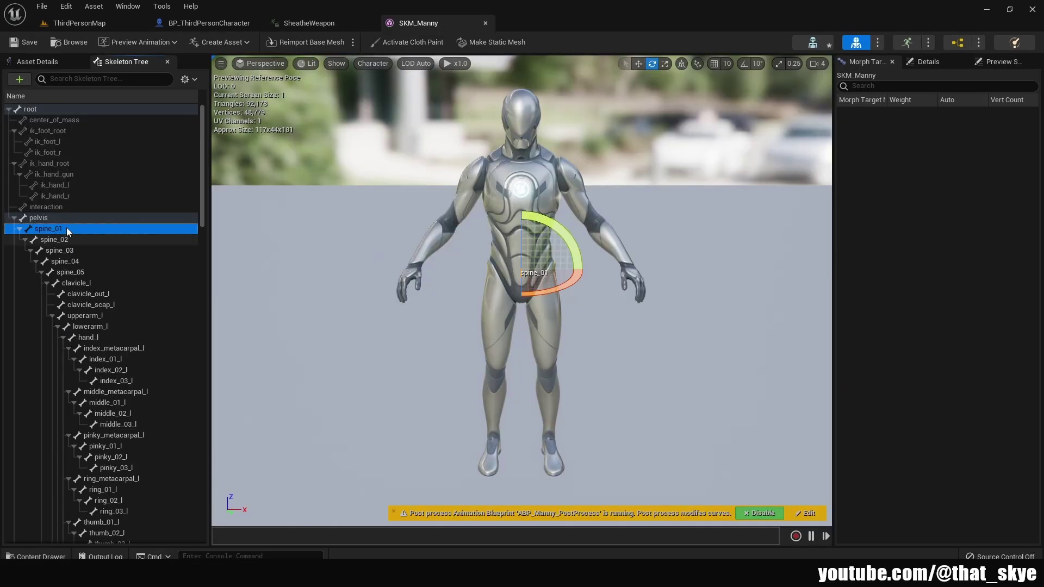
{"action": "right_click", "coordinate": [54, 229]}
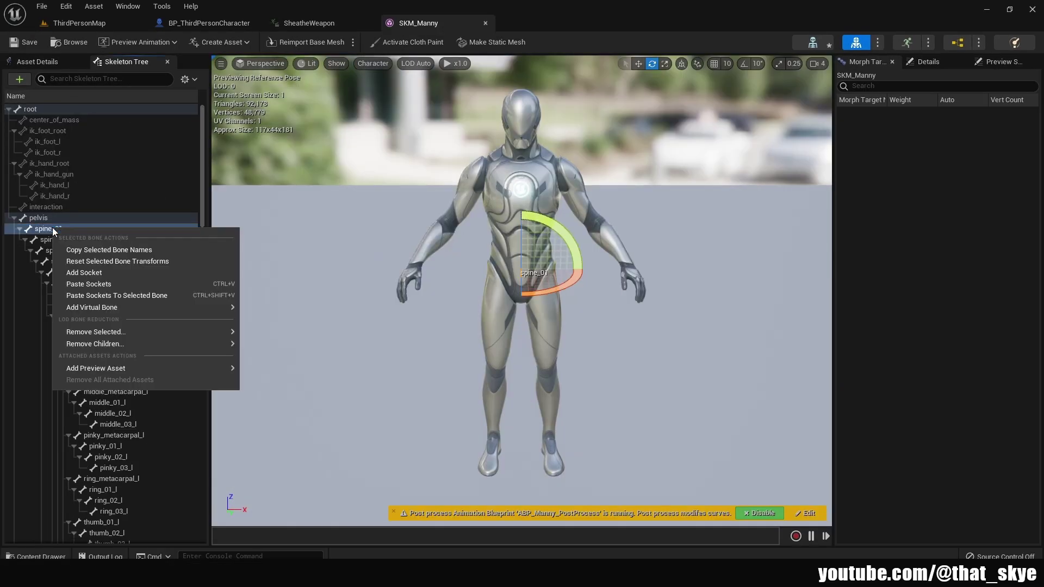
{"action": "left_click", "coordinate": [86, 273]}
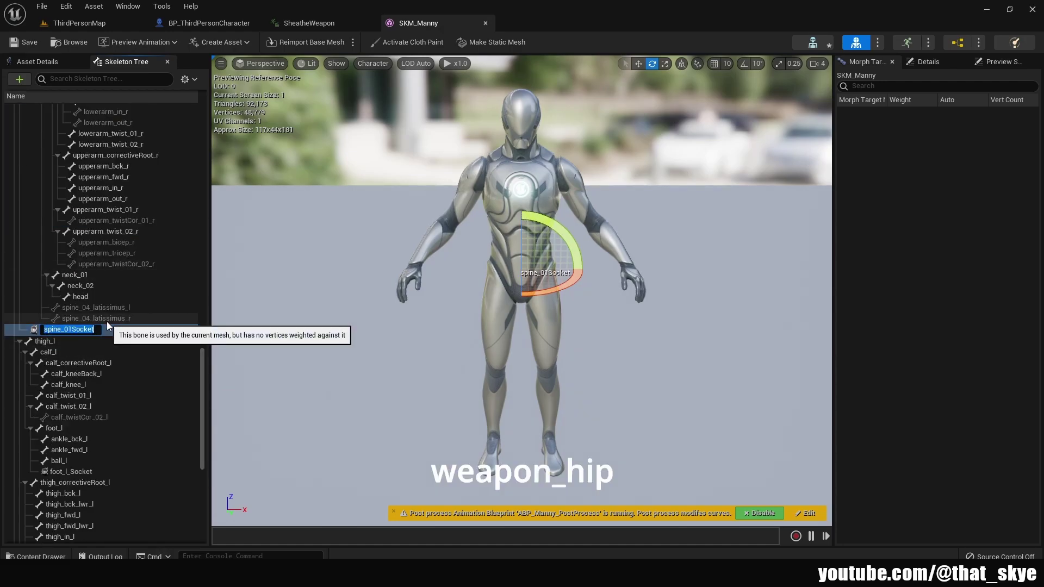
{"action": "type", "text": "weapon_hip"}
{"action": "key", "text": "Return"}
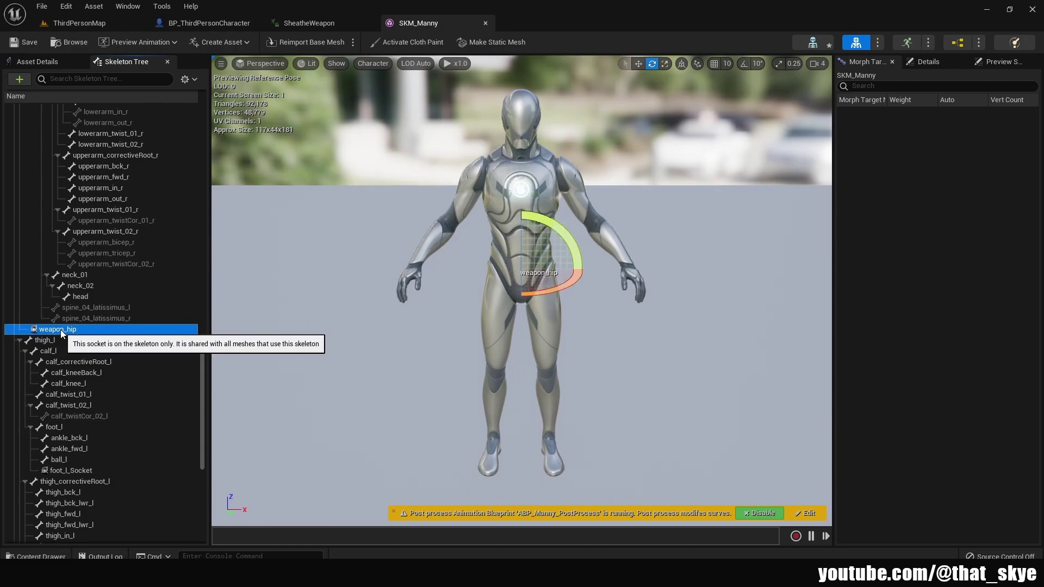
Attach the ShortSword mesh to the weapon_hip socket as a preview asset.
{"action": "right_click", "coordinate": [61, 329]}
{"action": "mouse_move", "coordinate": [132, 460]}
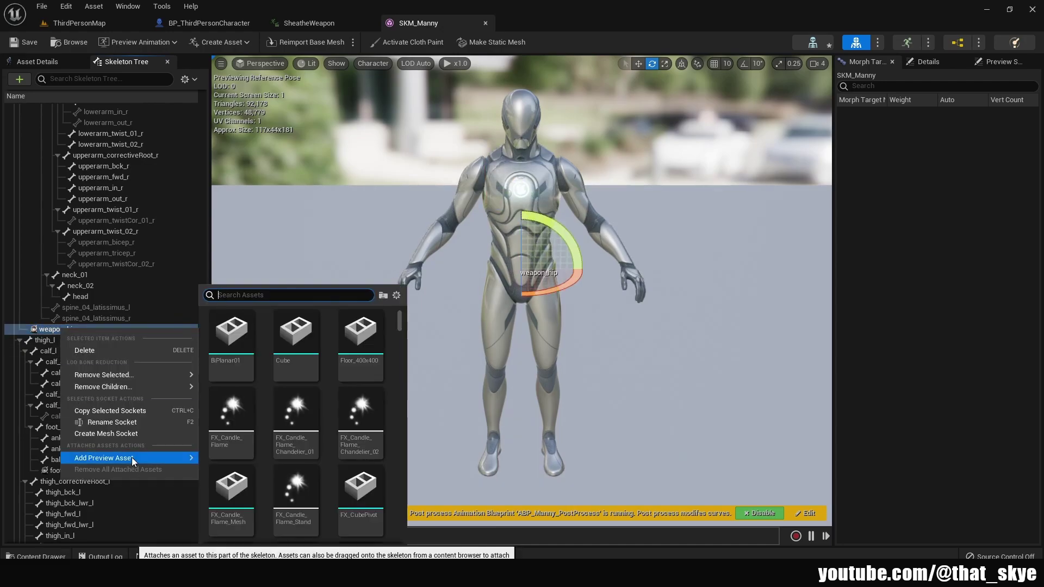
{"action": "type", "text": "sword"}
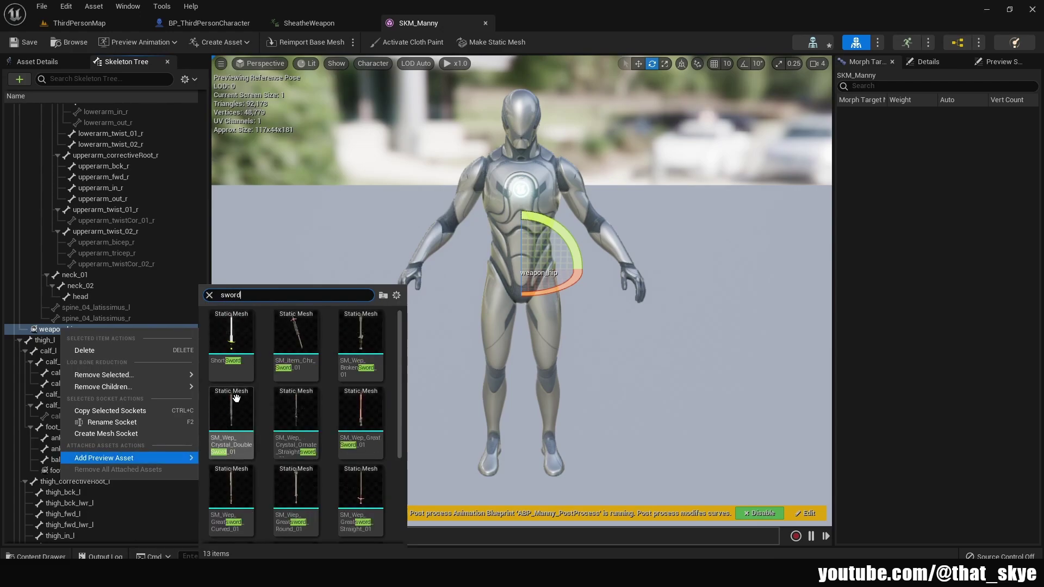
{"action": "left_click", "coordinate": [236, 398]}
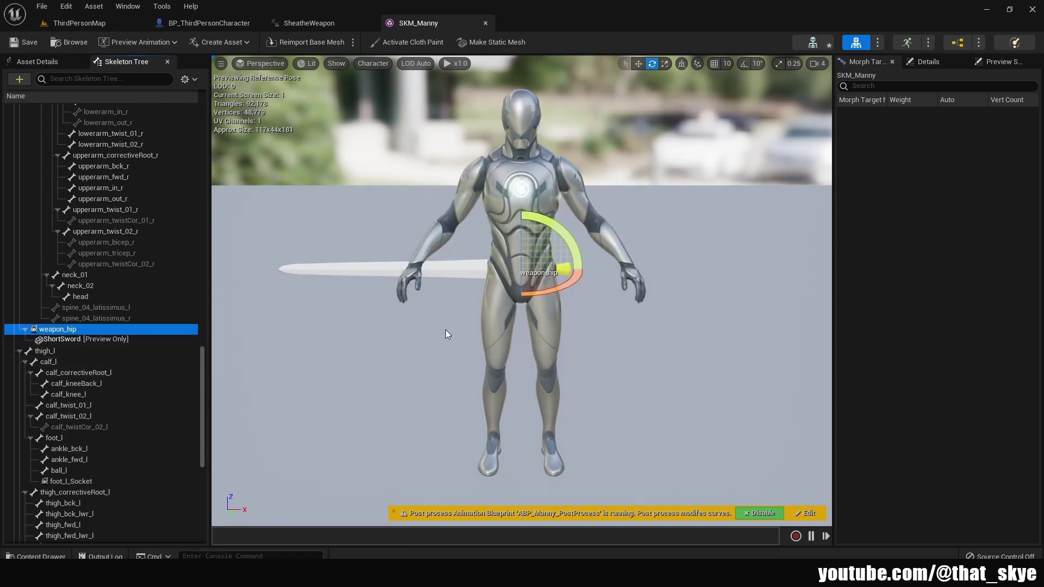
Move the weapon_hip socket sideways from the body's centre to the character's left hip.
{"action": "right_click_drag", "start_coordinate": [451, 318], "coordinate": [489, 318]}
{"action": "key", "text": "w"}
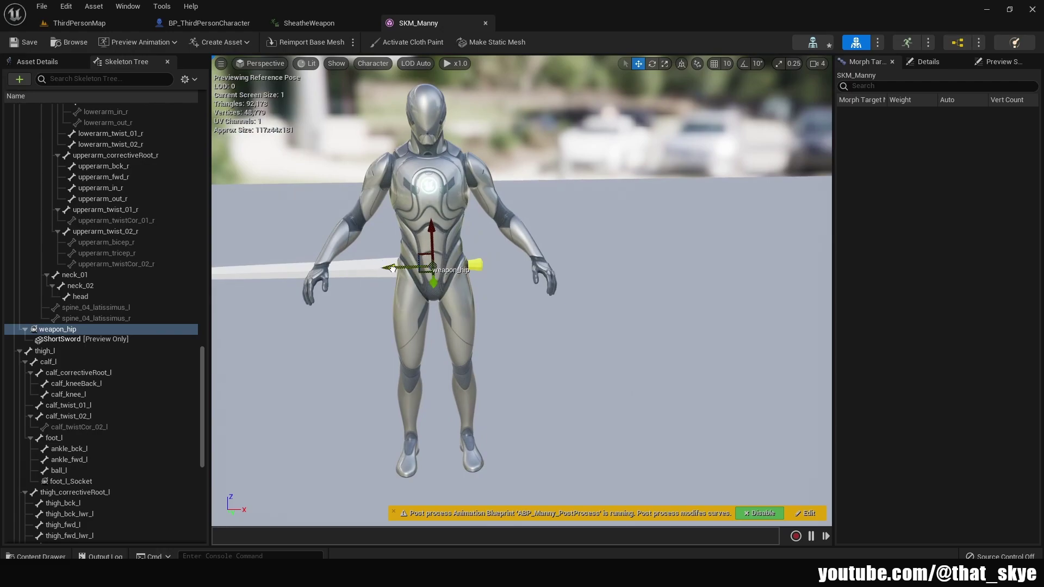
{"action": "left_click_drag", "start_coordinate": [393, 268], "coordinate": [440, 268]}
Rotate the weapon_hip socket so the sword blade points backward and down beside the leg.
{"action": "right_click_drag", "start_coordinate": [440, 267], "coordinate": [447, 297]}
{"action": "key", "text": "e"}
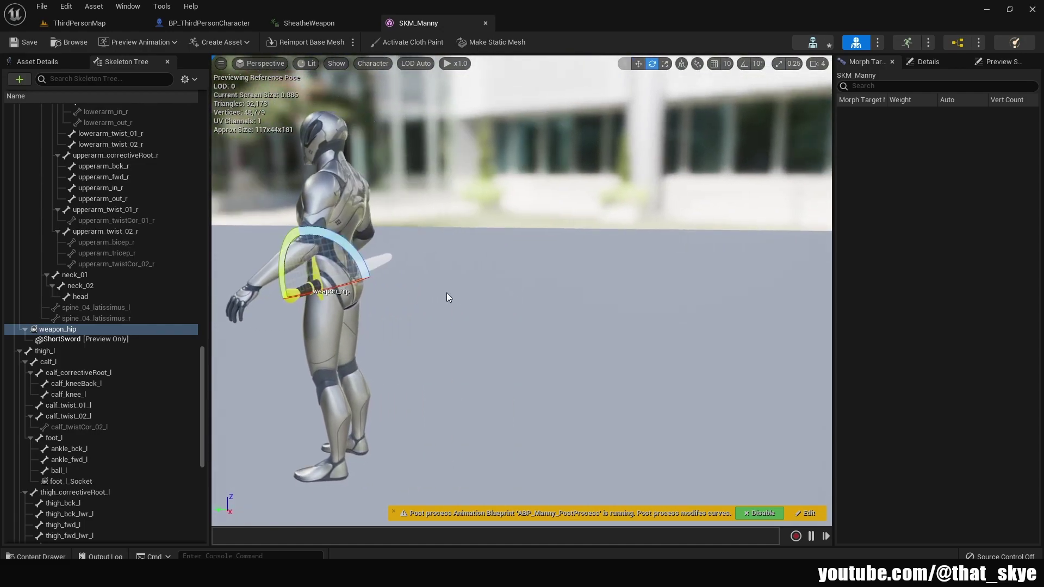
{"action": "left_click_drag", "start_coordinate": [341, 285], "coordinate": [383, 276]}
{"action": "right_click_drag", "start_coordinate": [383, 276], "coordinate": [326, 276]}
{"action": "left_click_drag", "start_coordinate": [652, 233], "coordinate": [683, 244]}
Fine-tune the weapon_hip socket's position so the sword hilt sits at the front of the left hip, and save the mesh.
{"action": "key", "text": "w"}
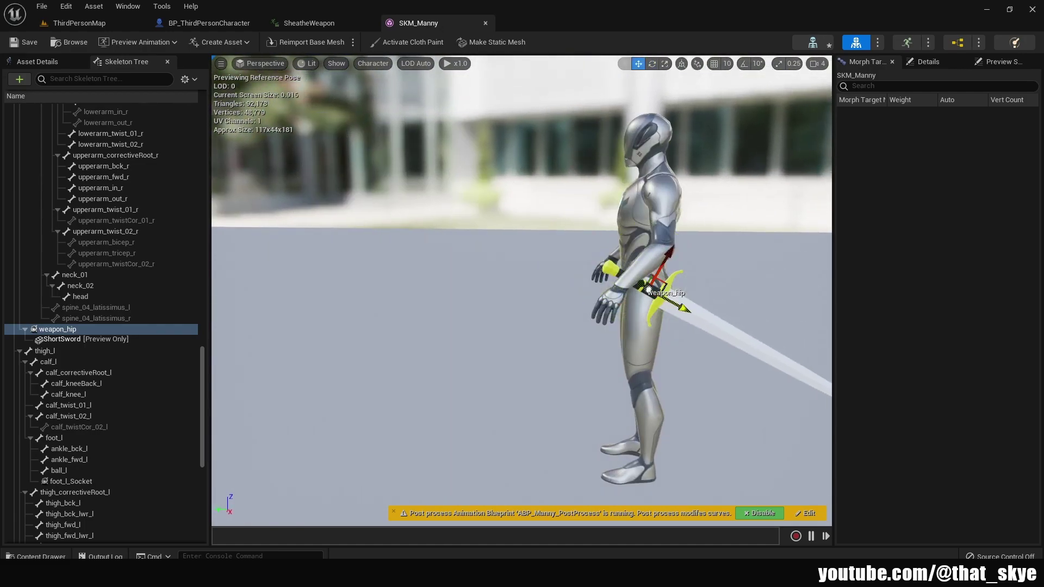
{"action": "right_click_drag", "start_coordinate": [682, 245], "coordinate": [761, 245]}
{"action": "right_click_drag", "start_coordinate": [599, 265], "coordinate": [503, 266]}
{"action": "left_click_drag", "start_coordinate": [503, 265], "coordinate": [492, 266]}
{"action": "right_click_drag", "start_coordinate": [492, 265], "coordinate": [381, 265]}
{"action": "left_click_drag", "start_coordinate": [686, 308], "coordinate": [677, 303]}
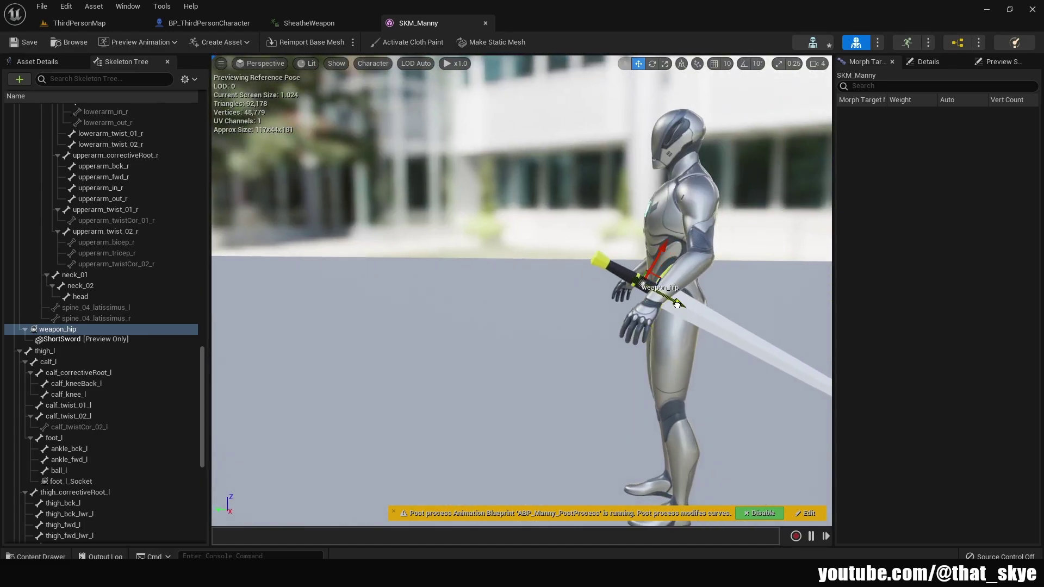
{"action": "mouse_move", "coordinate": [657, 260]}
{"action": "left_mouse_down"}
{"action": "mouse_move", "coordinate": [663, 248]}
{"action": "mouse_move", "coordinate": [660, 256]}
{"action": "left_mouse_up"}
{"action": "right_click_drag", "start_coordinate": [660, 255], "coordinate": [731, 354]}
{"action": "left_click", "coordinate": [714, 353]}
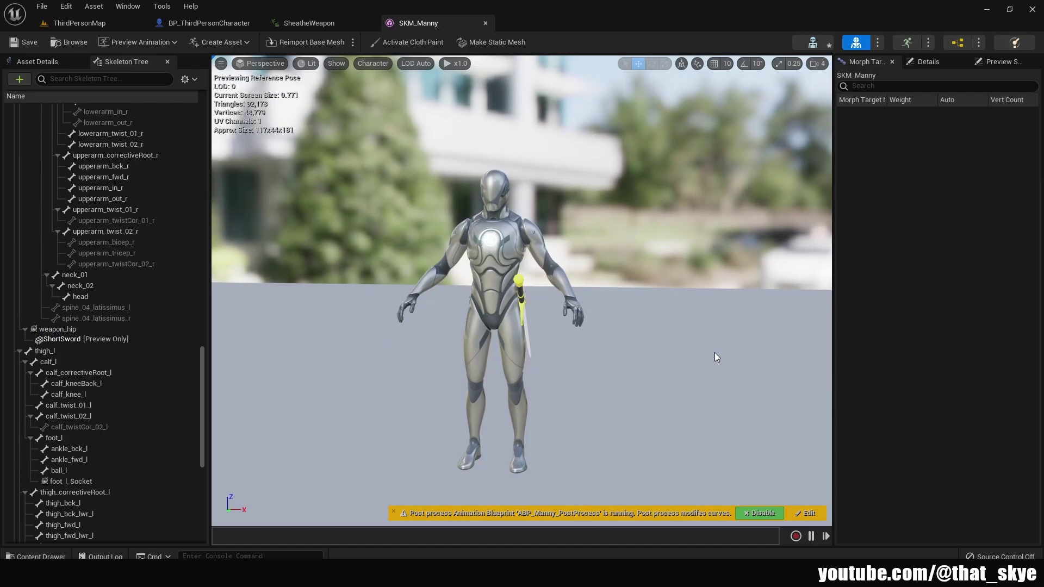
{"action": "left_click", "coordinate": [27, 42]}
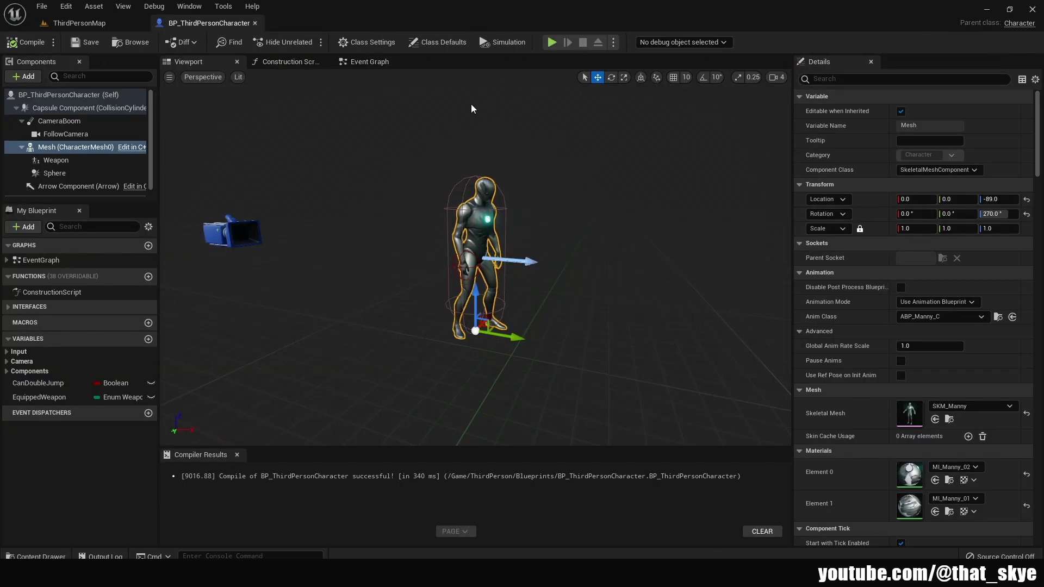
Add a custom event named UnsheathWeapon to the event graph of BP_ThirdPersonCharacter.
{"action": "left_click", "coordinate": [364, 62]}
{"action": "right_click", "coordinate": [382, 184]}
{"action": "key", "text": "Escape"}
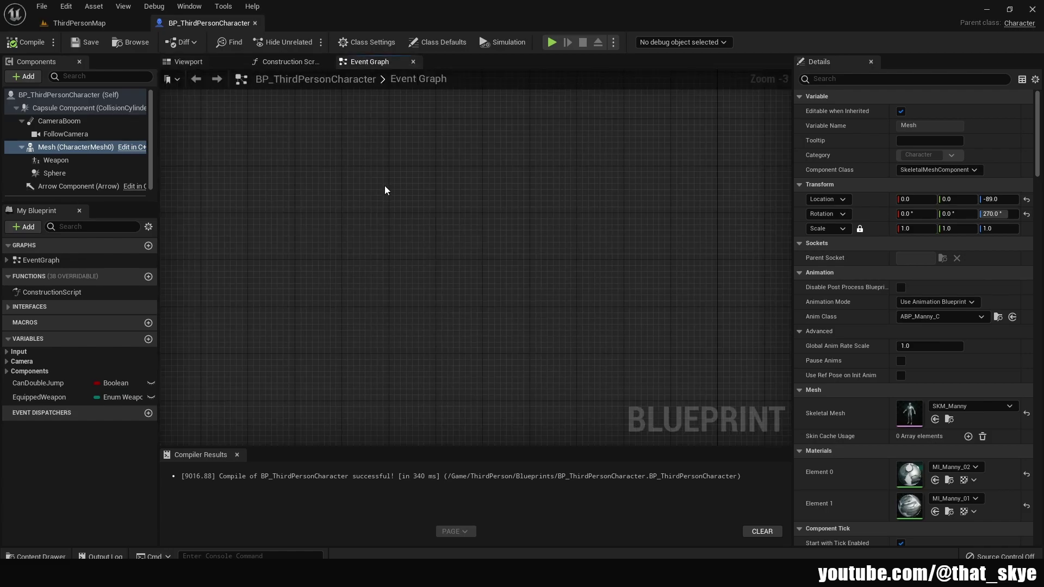
{"action": "right_click", "coordinate": [385, 187]}
{"action": "type", "text": "custom event"}
{"action": "key", "text": "Return"}
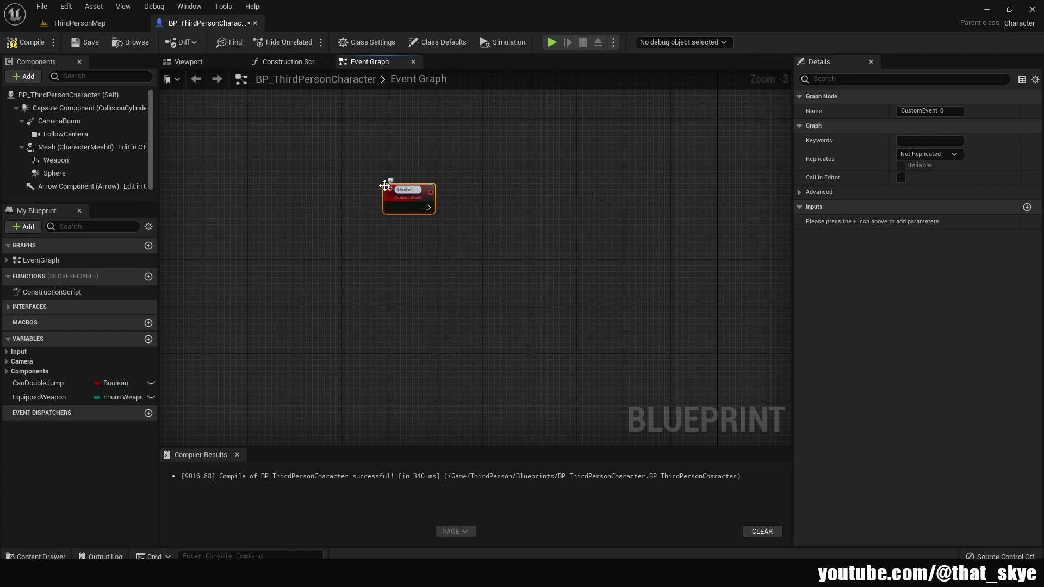
{"action": "key", "text": "Return"}
Add a second custom event named SheatheWeapon below the UnsheathWeapon event.
{"action": "right_click", "coordinate": [394, 272]}
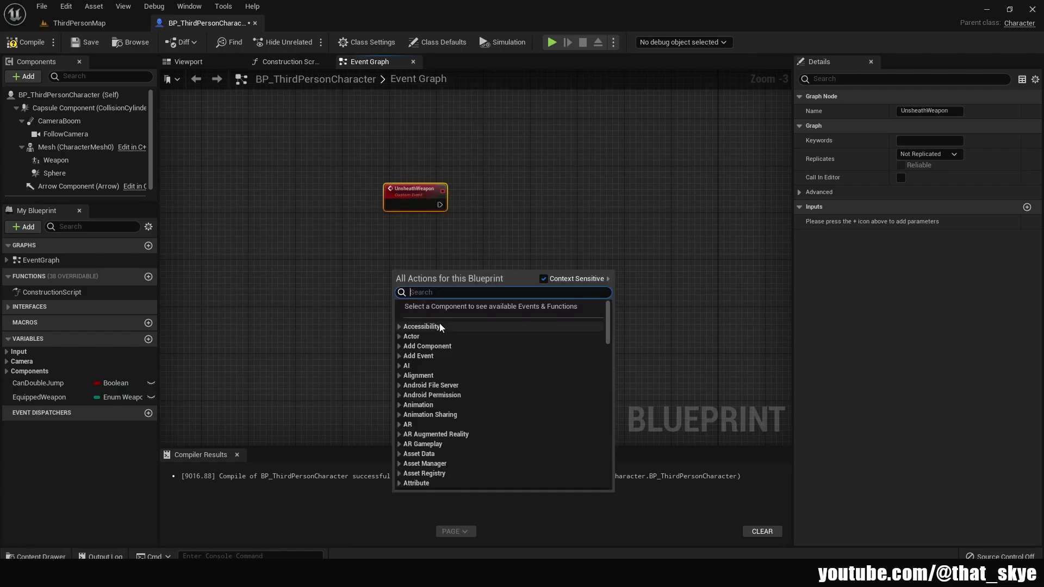
{"action": "type", "text": "custom event"}
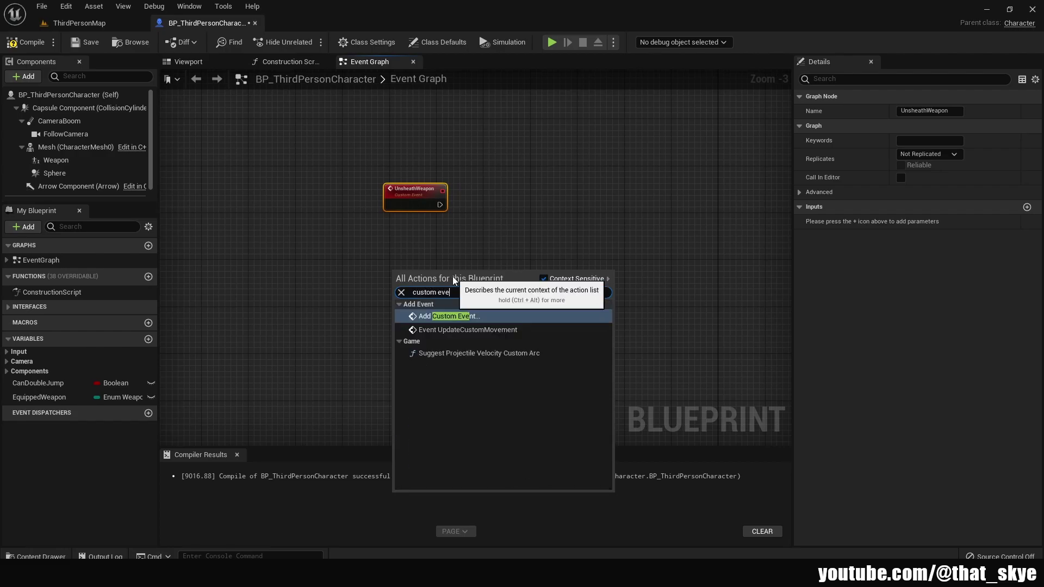
{"action": "key", "text": "Return"}
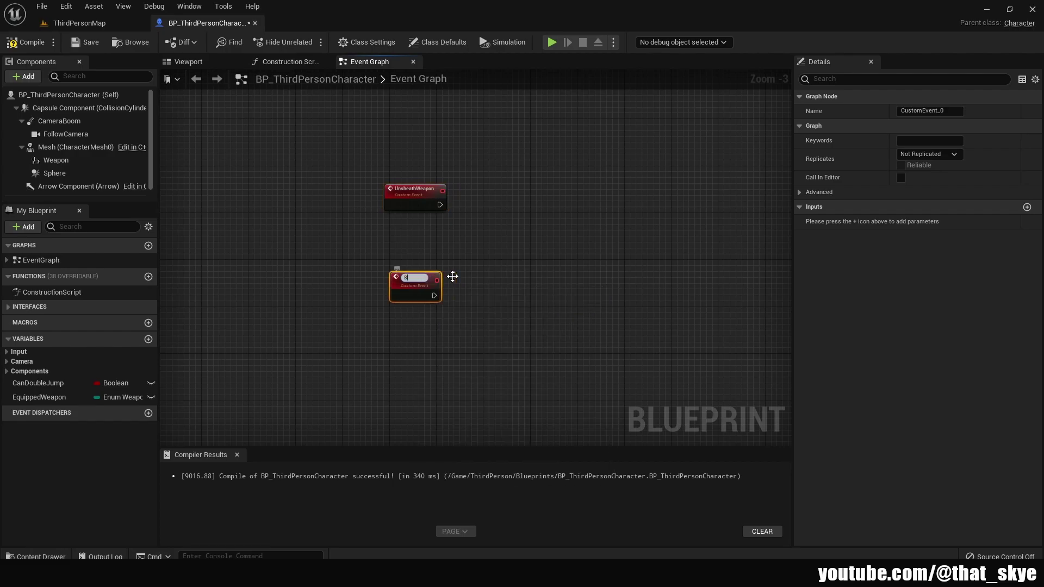
{"action": "type", "text": "SheatheWeapon"}
{"action": "key", "text": "Return"}
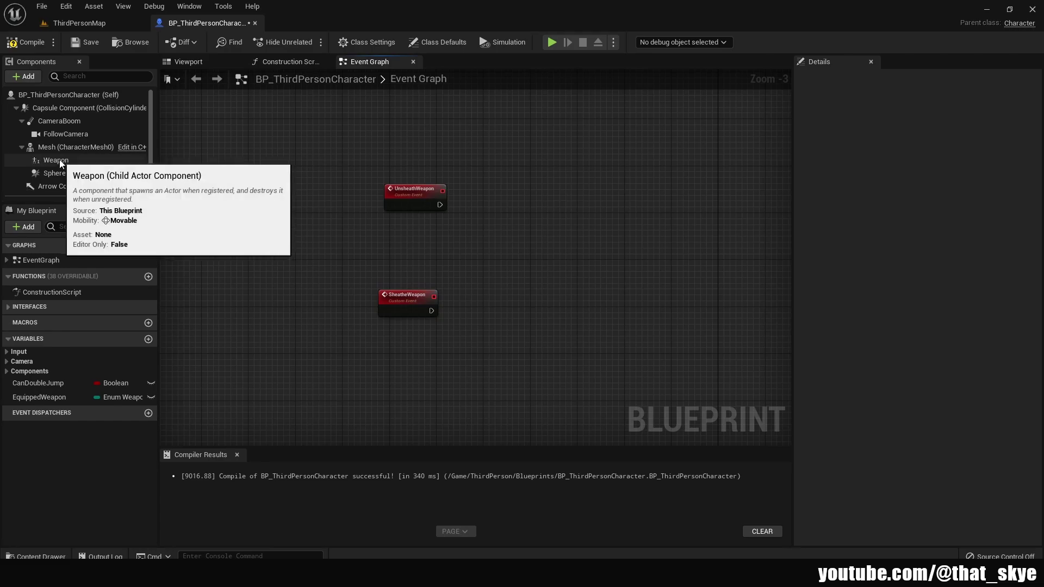
Check where the Weapon child actor component sits on the character in the viewport.
{"action": "left_click", "coordinate": [58, 160]}
{"action": "left_click", "coordinate": [203, 62]}
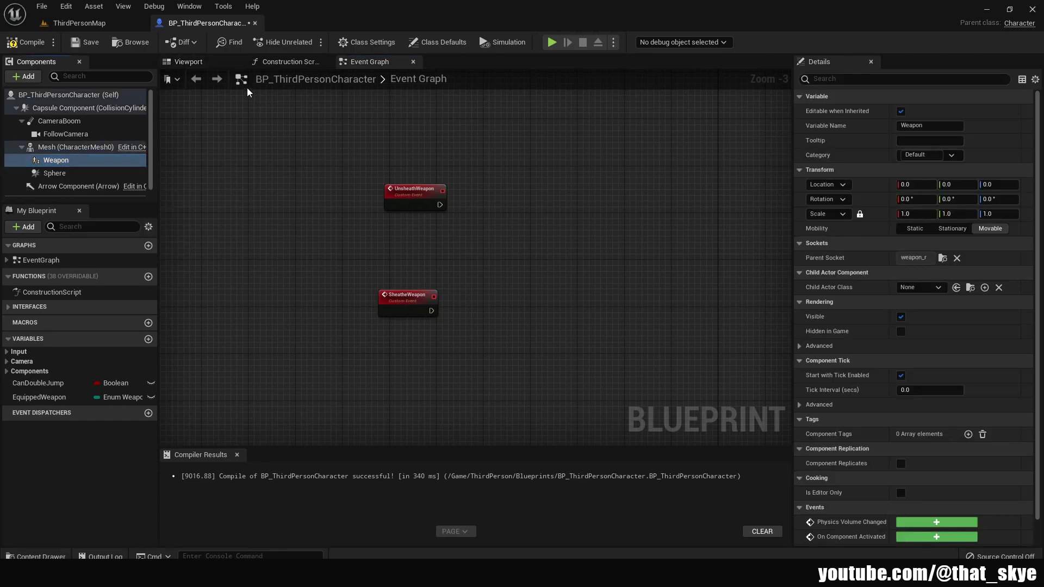
{"action": "left_click", "coordinate": [207, 63]}
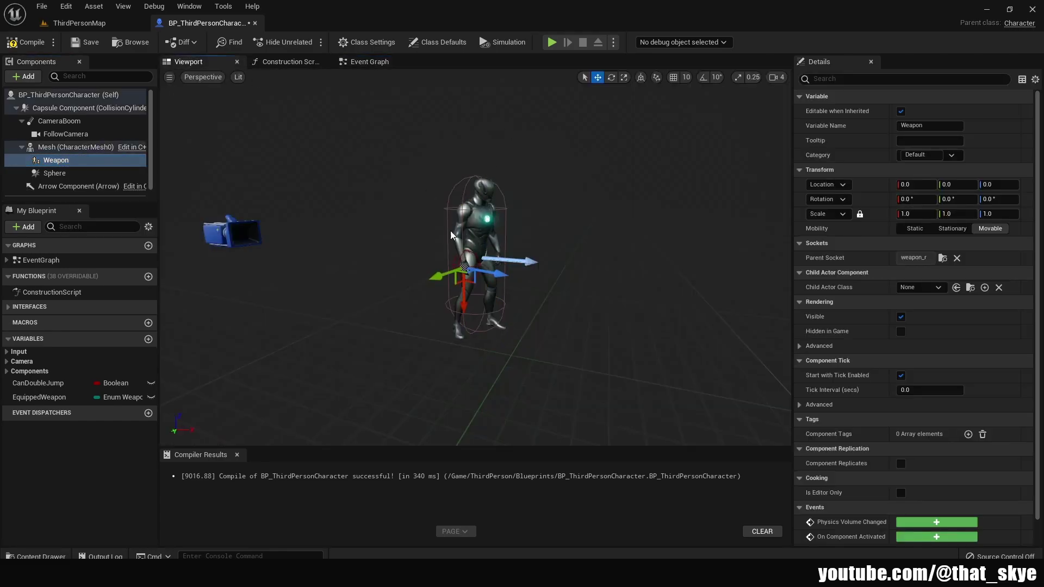
Connect UnsheathWeapon to a new Attach Component To Component node with Weapon as target and Mesh as parent.
{"action": "left_click", "coordinate": [372, 61]}
{"action": "left_click_drag", "start_coordinate": [55, 160], "coordinate": [497, 239]}
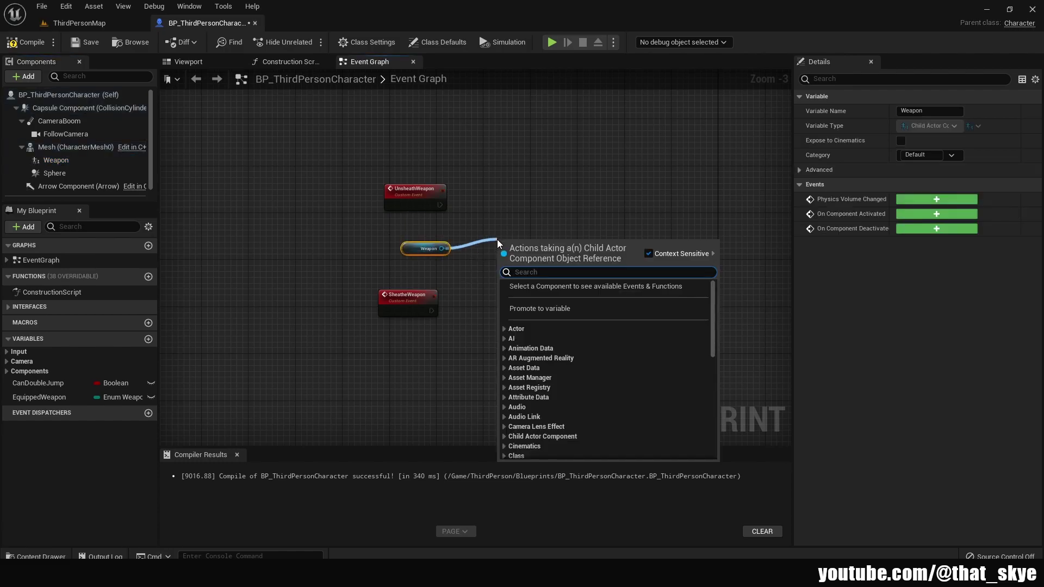
{"action": "type", "text": "attach comp"}
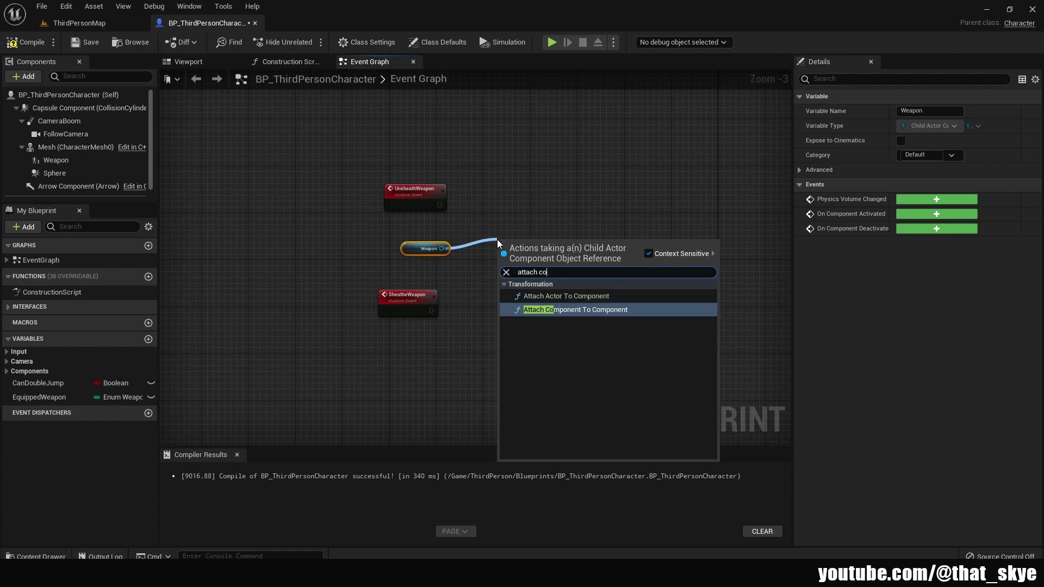
{"action": "key", "text": "Return"}
{"action": "left_click_drag", "start_coordinate": [497, 239], "coordinate": [515, 169]}
{"action": "left_click_drag", "start_coordinate": [519, 187], "coordinate": [404, 182]}
{"action": "left_click_drag", "start_coordinate": [426, 249], "coordinate": [404, 224]}
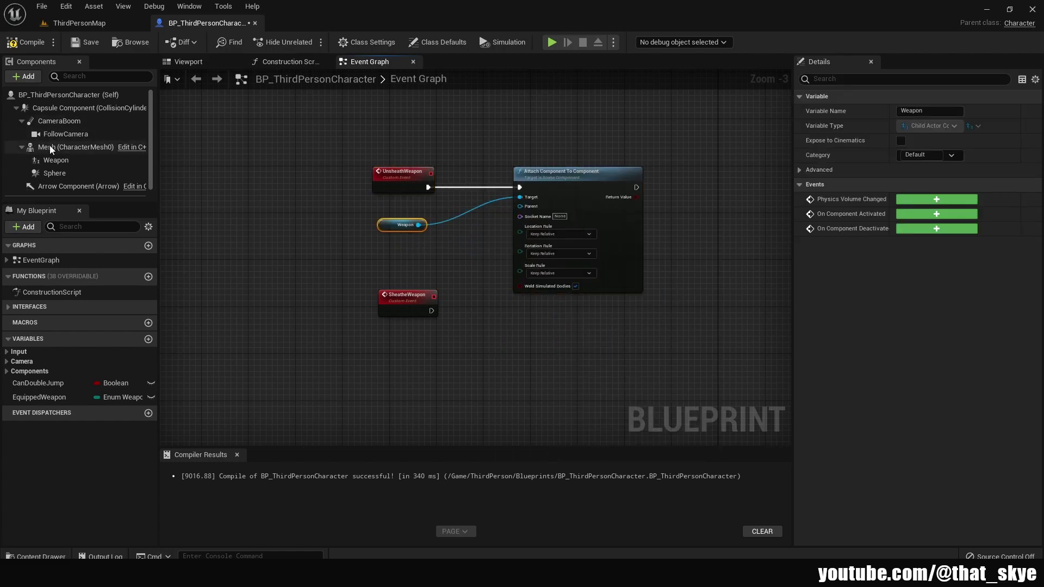
{"action": "left_click", "coordinate": [110, 143]}
{"action": "left_click_drag", "start_coordinate": [110, 143], "coordinate": [524, 206]}
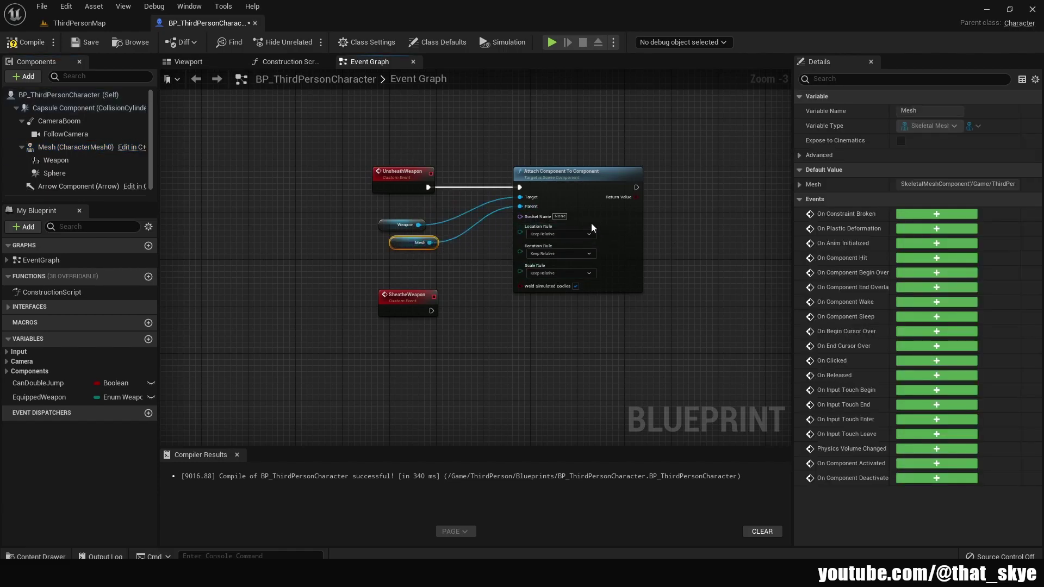
Duplicate the attach node with its Weapon and Mesh references and connect the copy to the SheatheWeapon event.
{"action": "left_click_drag", "start_coordinate": [683, 217], "coordinate": [374, 247]}
{"action": "right_click_drag", "start_coordinate": [486, 350], "coordinate": [493, 308]}
{"action": "key", "text": "ctrl+d"}
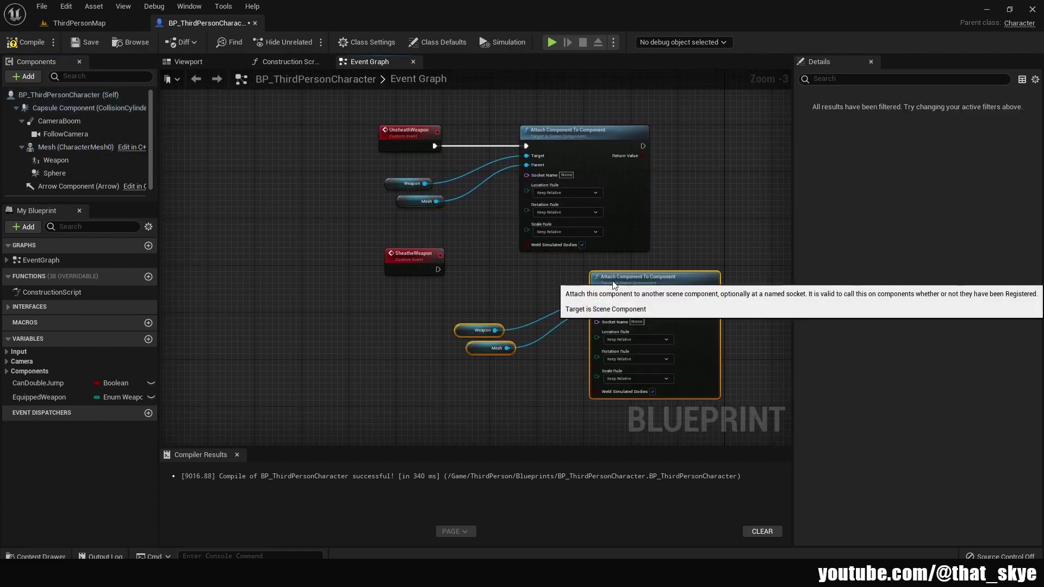
{"action": "left_click_drag", "start_coordinate": [613, 285], "coordinate": [413, 277]}
{"action": "left_click", "coordinate": [709, 241]}
Set the socket name of the SheatheWeapon event's attach node to weapon_hip.
{"action": "right_click_drag", "start_coordinate": [701, 222], "coordinate": [678, 254]}
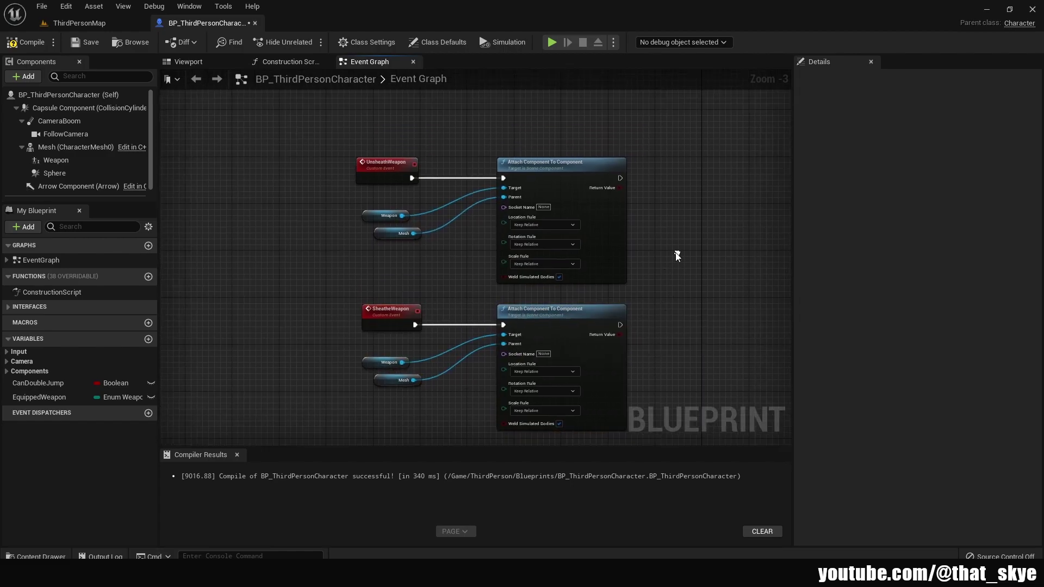
{"action": "scroll", "coordinate": [609, 212], "scroll_direction": "up", "scroll_amount": 2}
{"action": "right_click_drag", "start_coordinate": [381, 312], "coordinate": [367, 226]}
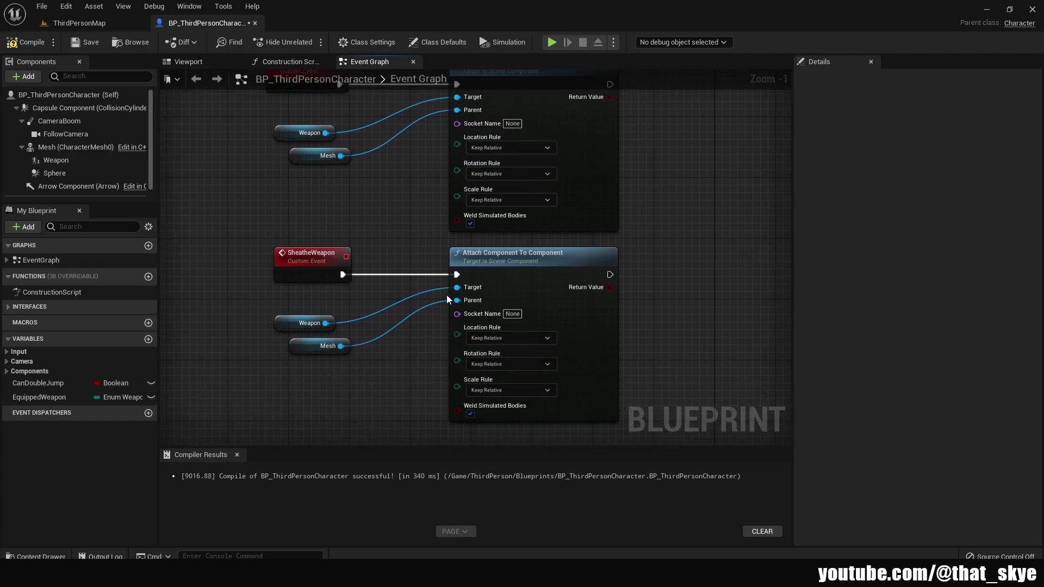
{"action": "left_click", "coordinate": [513, 315]}
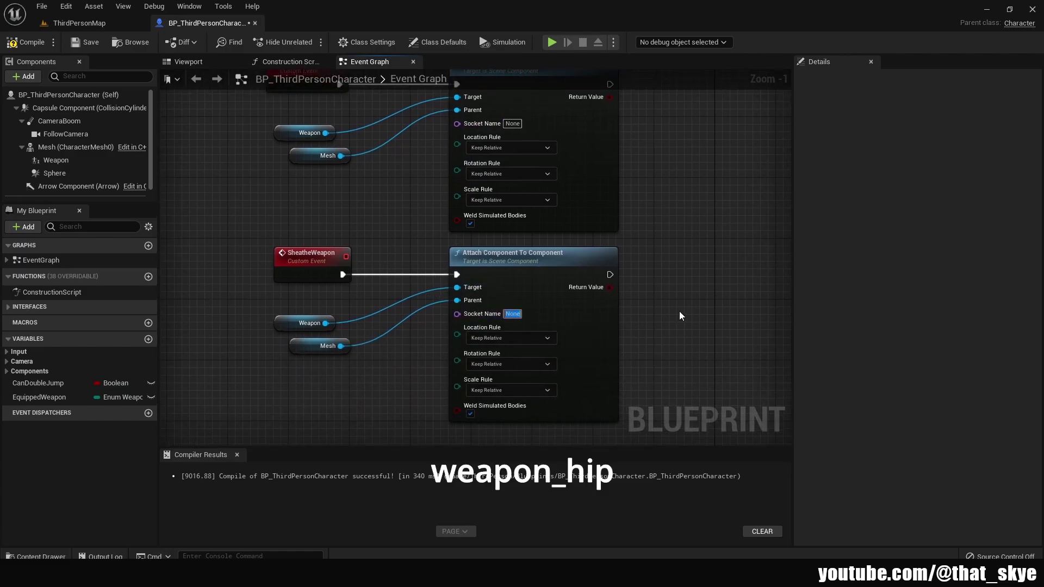
{"action": "type", "text": "weapon_hip"}
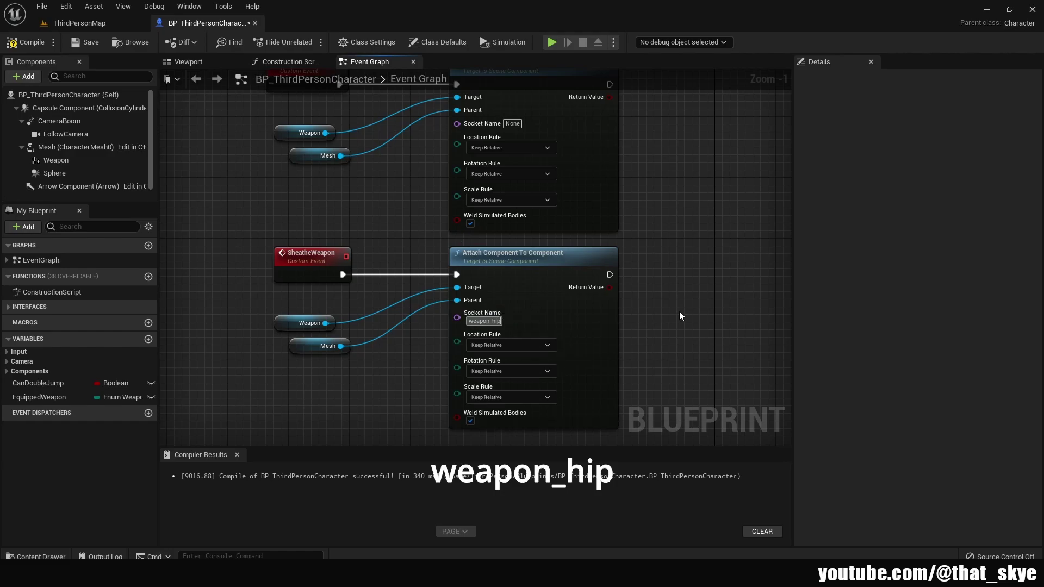
Set the socket name of the UnsheathWeapon event's attach node to weapon_r.
{"action": "right_click_drag", "start_coordinate": [671, 245], "coordinate": [735, 380]}
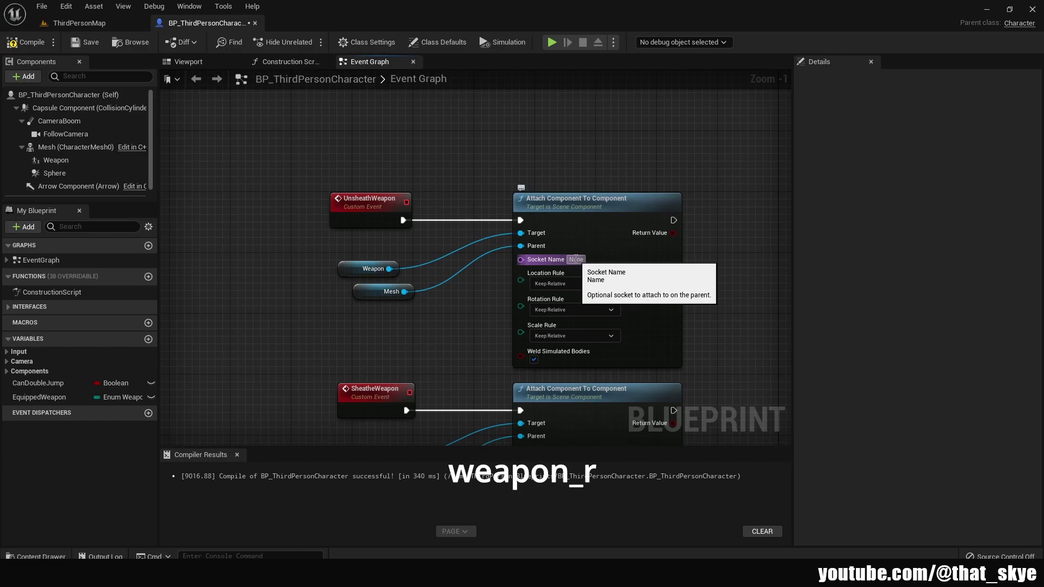
{"action": "left_click", "coordinate": [576, 260]}
{"action": "type", "text": "weapon_r"}
{"action": "key", "text": "Return"}
{"action": "scroll", "coordinate": [688, 258], "scroll_direction": "down", "scroll_amount": 1}
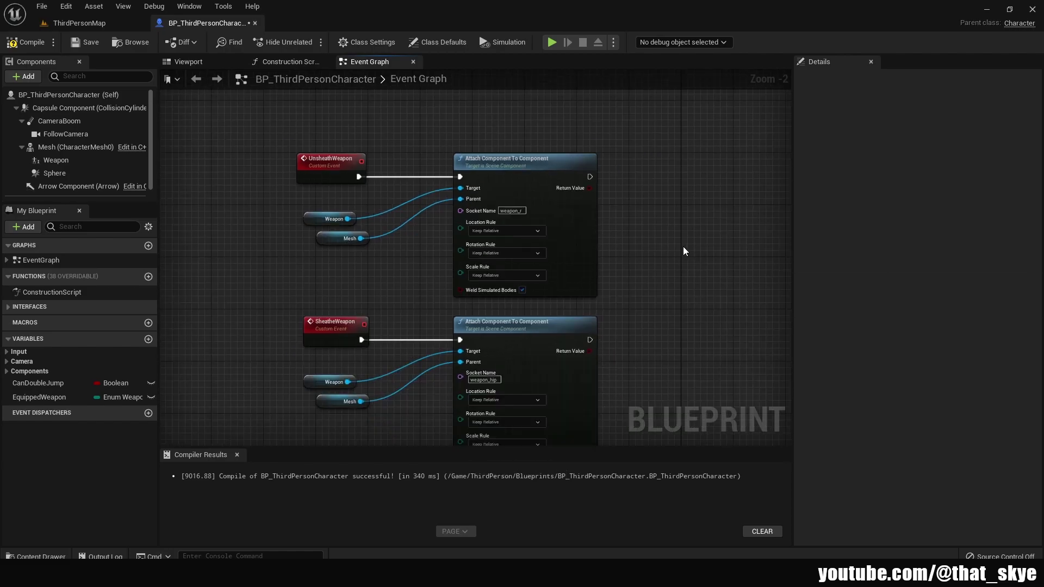
{"action": "right_click_drag", "start_coordinate": [593, 246], "coordinate": [611, 220]}
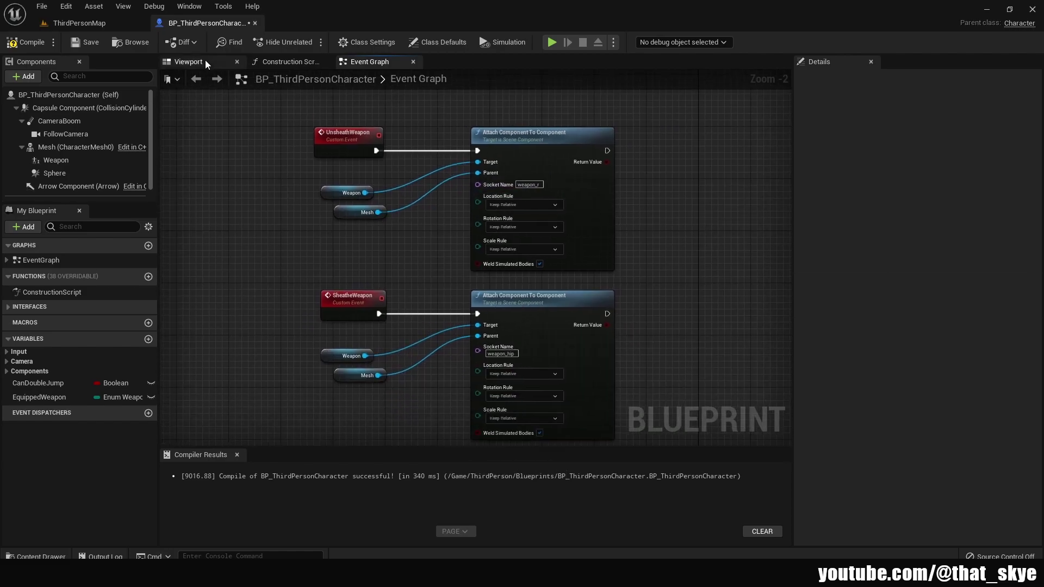
Set the Weapon component's parent socket to weapon_hip and compile the character blueprint.
{"action": "left_click", "coordinate": [205, 61]}
{"action": "right_click_drag", "start_coordinate": [348, 163], "coordinate": [396, 163]}
{"action": "left_click", "coordinate": [73, 162]}
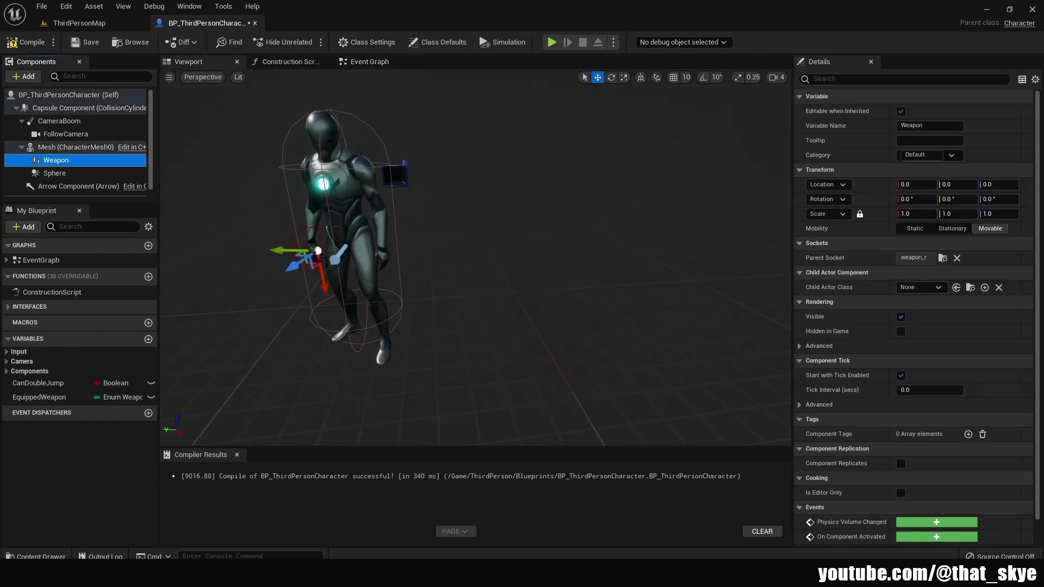
{"action": "right_click_drag", "start_coordinate": [598, 245], "coordinate": [479, 239]}
{"action": "left_click", "coordinate": [944, 258]}
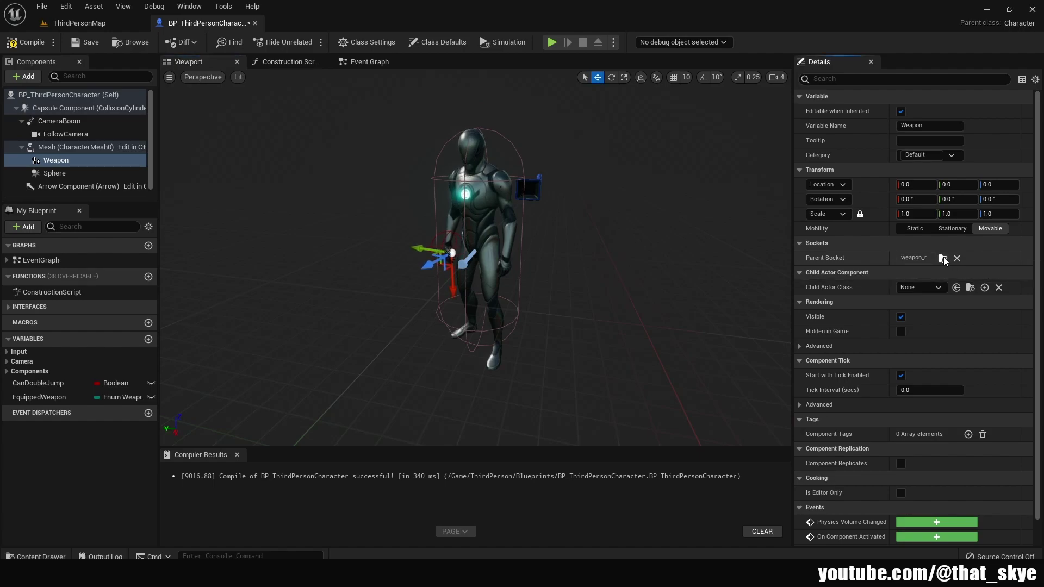
{"action": "left_click", "coordinate": [943, 258]}
{"action": "type", "text": "hip"}
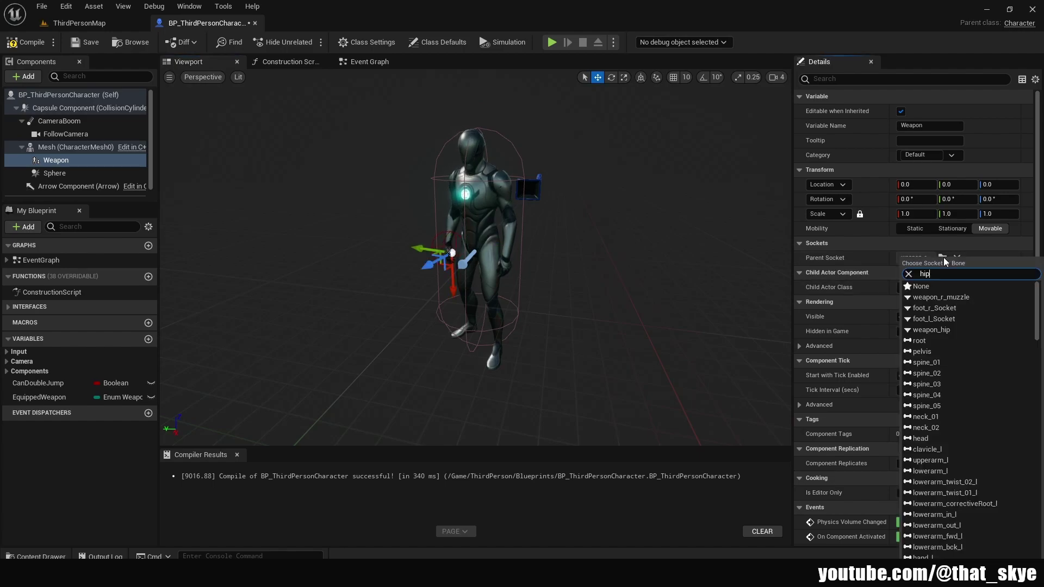
{"action": "left_click", "coordinate": [963, 286]}
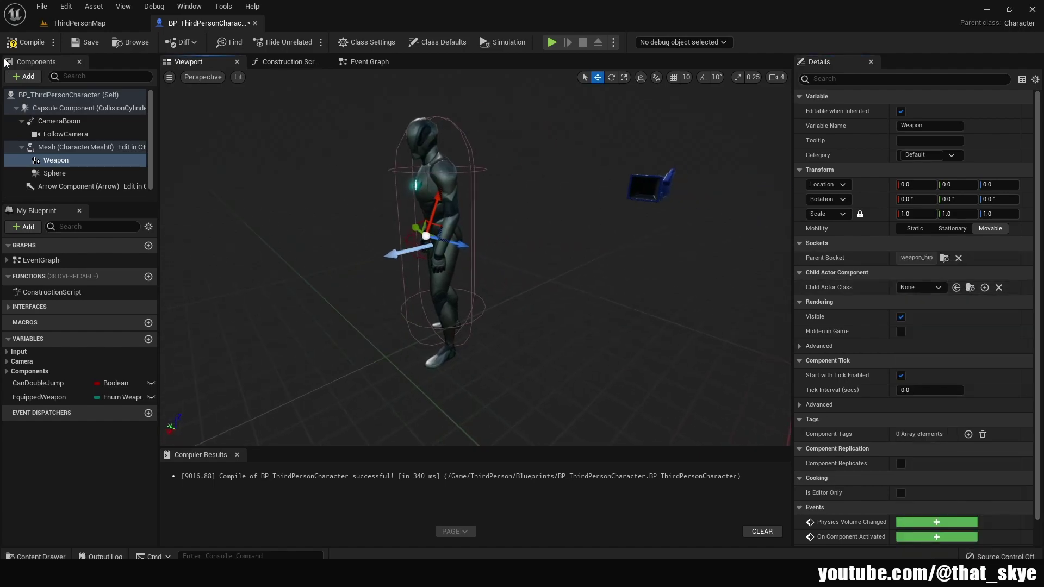
{"action": "left_click", "coordinate": [28, 39]}
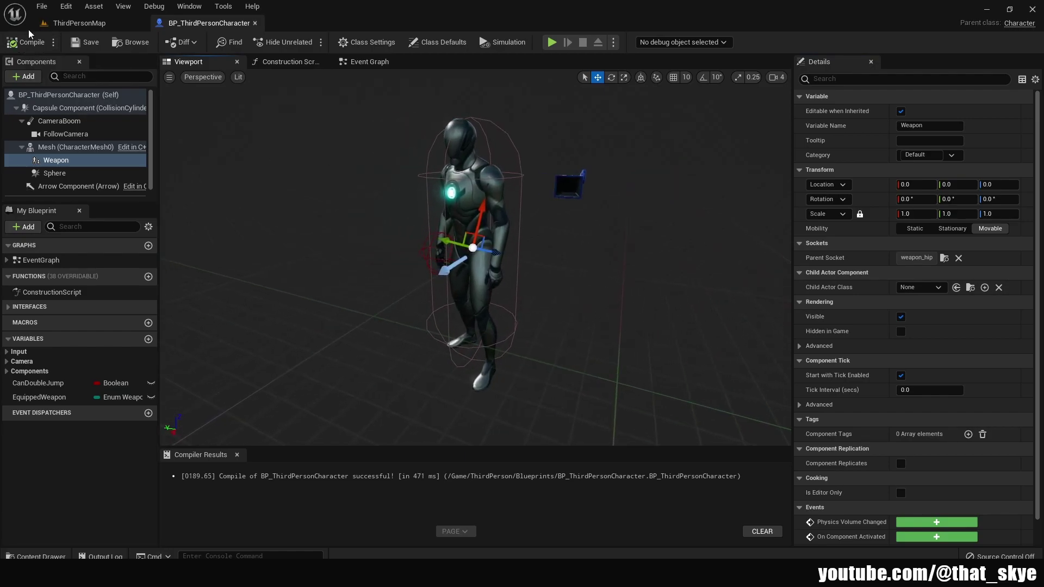
Create animation montages from the SheatheWeapon and UnsheathWeapon sequences in the level's Content folder, keeping their default names.
{"action": "left_click", "coordinate": [76, 23]}
{"action": "left_click", "coordinate": [46, 553]}
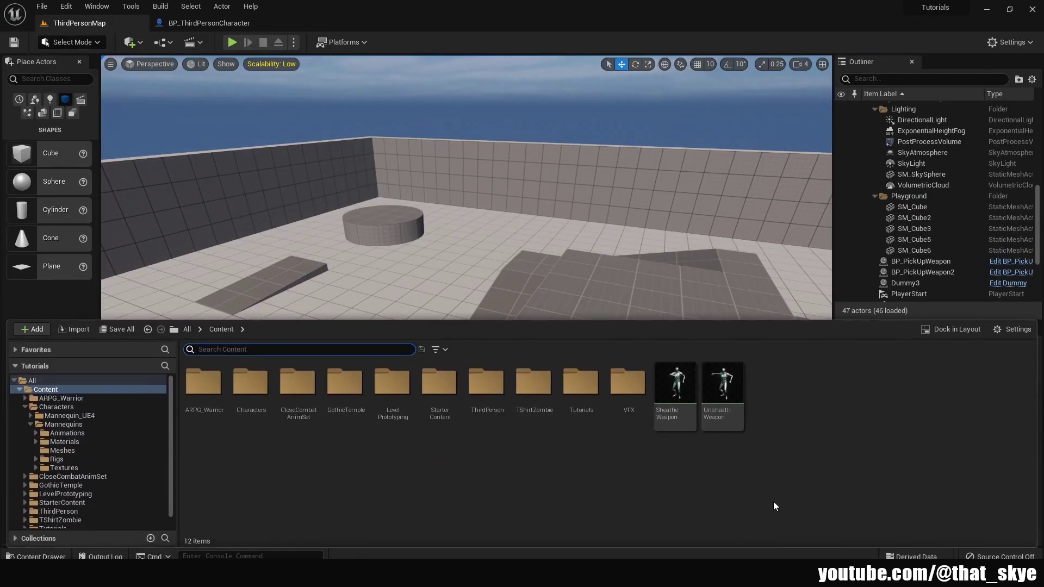
{"action": "mouse_move", "coordinate": [677, 392]}
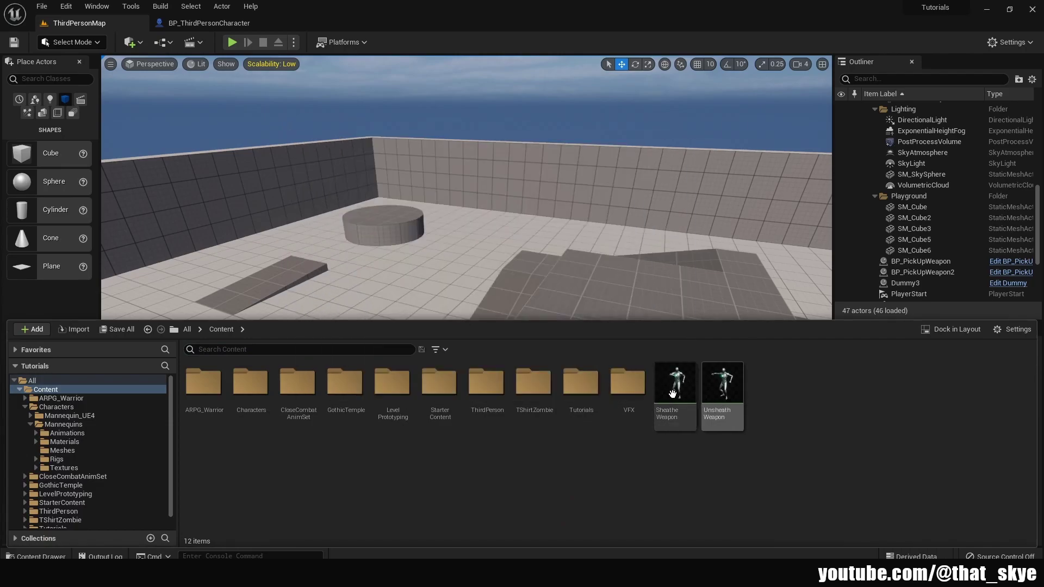
{"action": "right_click", "coordinate": [672, 397]}
{"action": "mouse_move", "coordinate": [707, 23]}
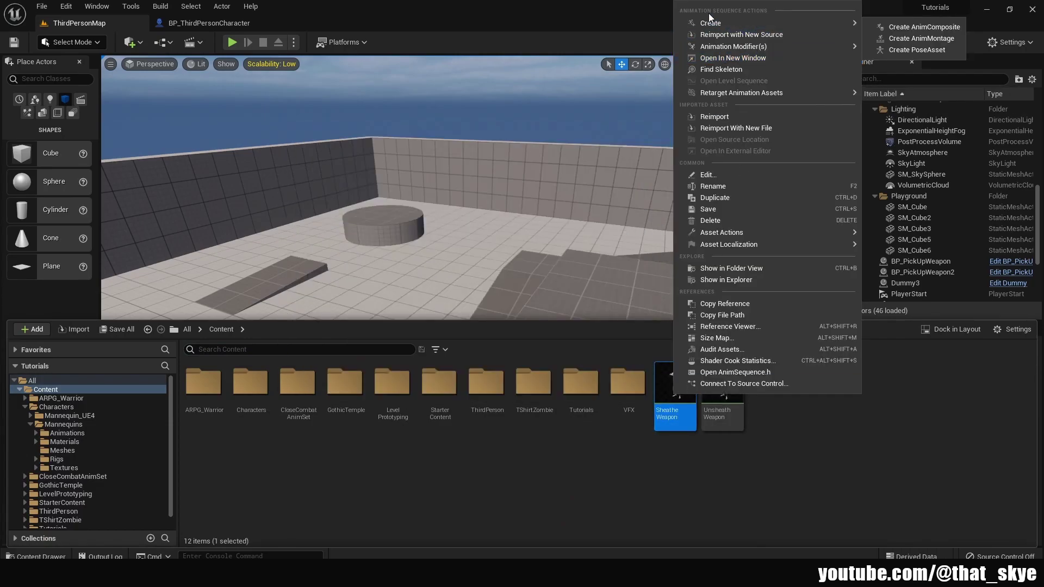
{"action": "left_click", "coordinate": [892, 34]}
{"action": "key", "text": "Return"}
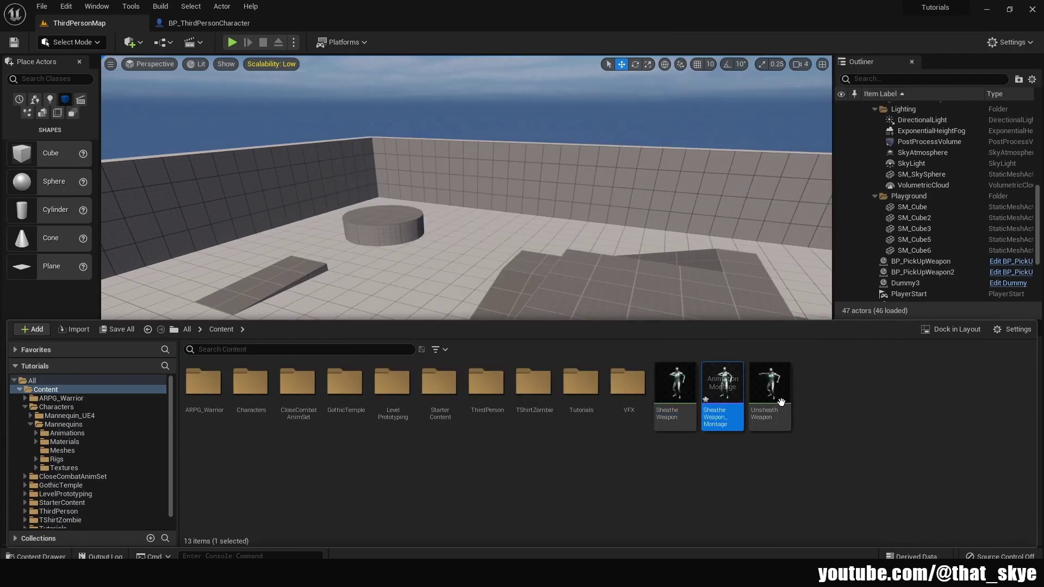
{"action": "right_click", "coordinate": [768, 396]}
{"action": "mouse_move", "coordinate": [816, 29]}
{"action": "left_click", "coordinate": [708, 47]}
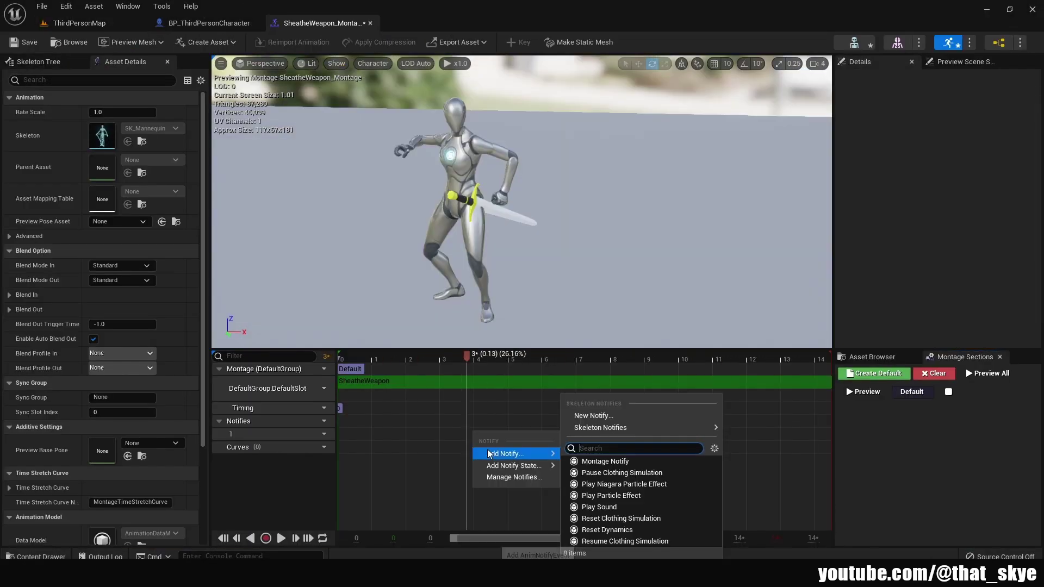
Add a new notify named SheatheWeapon to the notifies track of SheatheWeapon_Montage.
{"action": "left_click", "coordinate": [445, 433]}
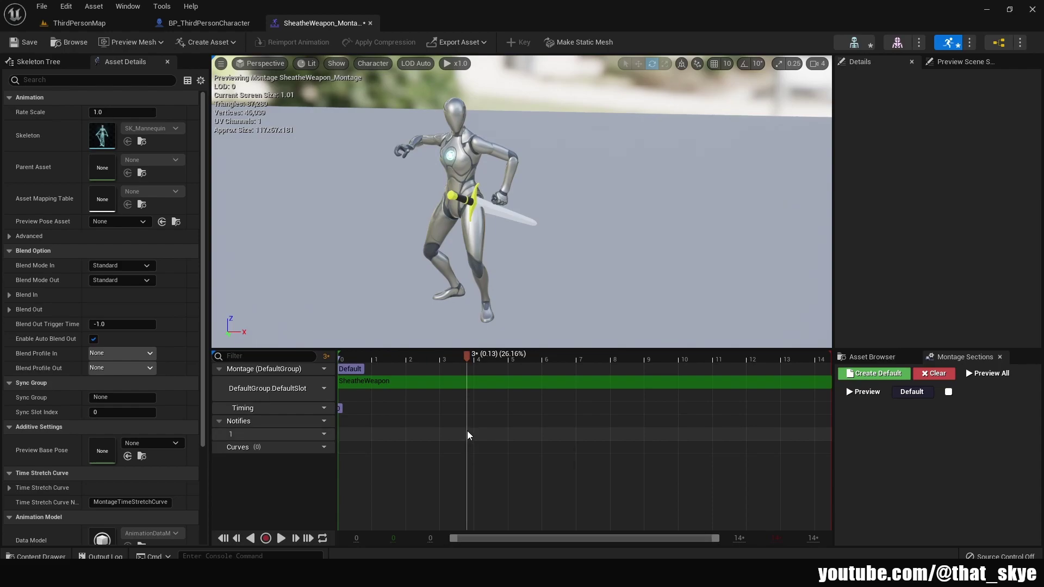
{"action": "right_click", "coordinate": [468, 431]}
{"action": "mouse_move", "coordinate": [486, 457]}
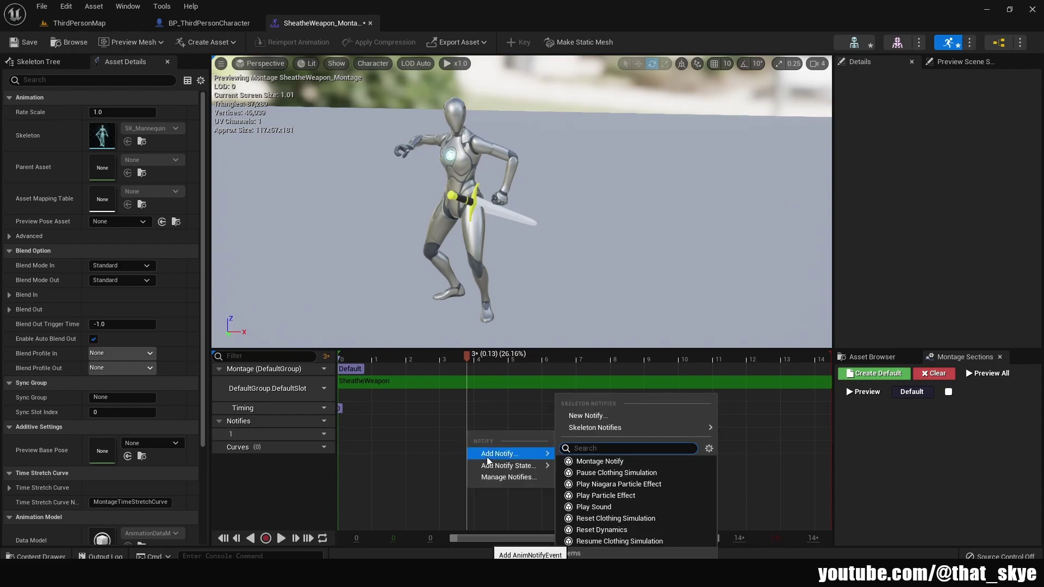
{"action": "left_click", "coordinate": [579, 417]}
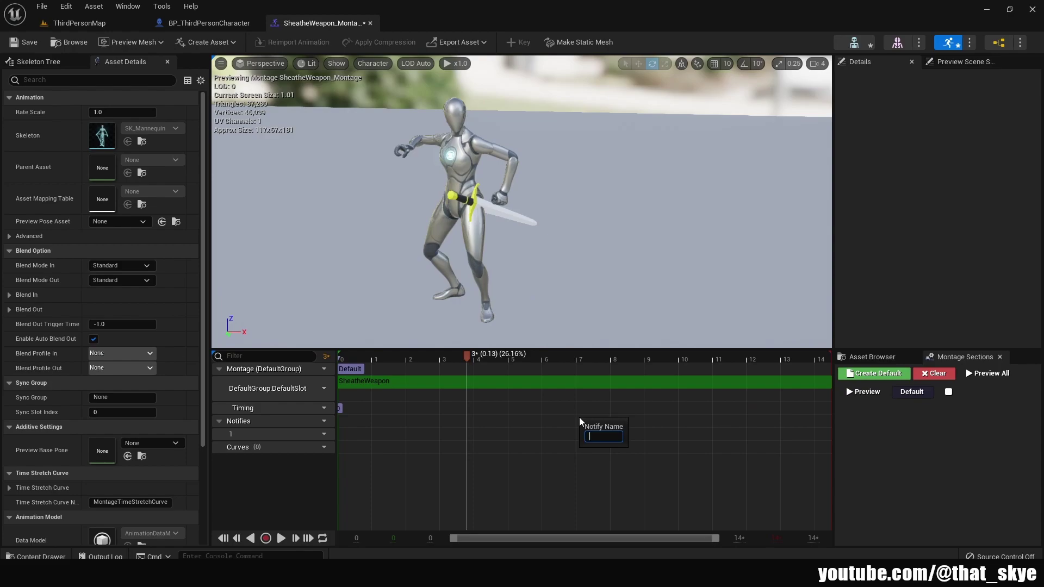
{"action": "type", "text": "SheatheWeapon"}
{"action": "key", "text": "Return"}
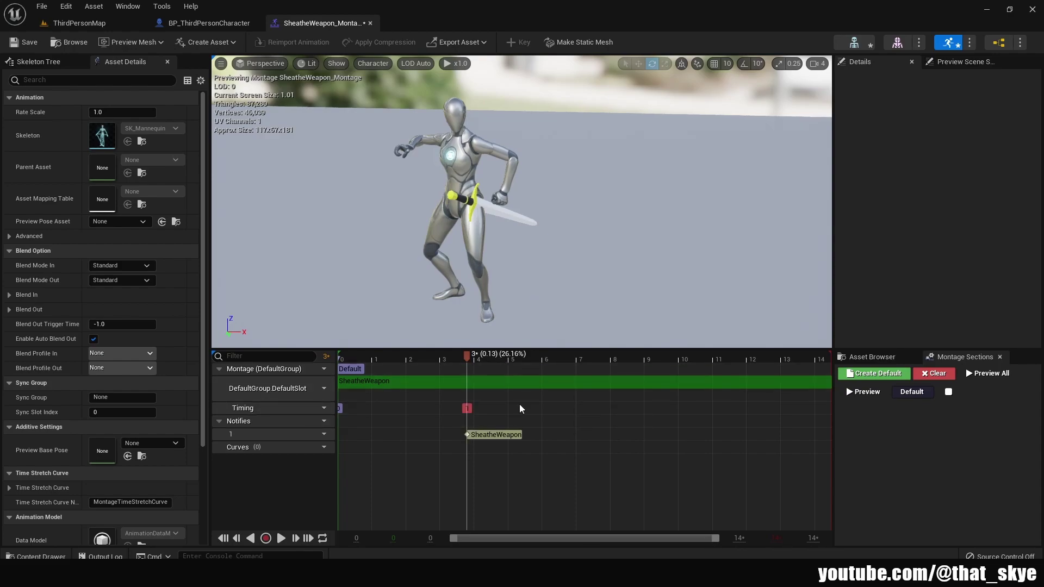
Move the SheatheWeapon notify to about 0.28 s, where the hand reaches the hip, and save the montage.
{"action": "left_click", "coordinate": [523, 364]}
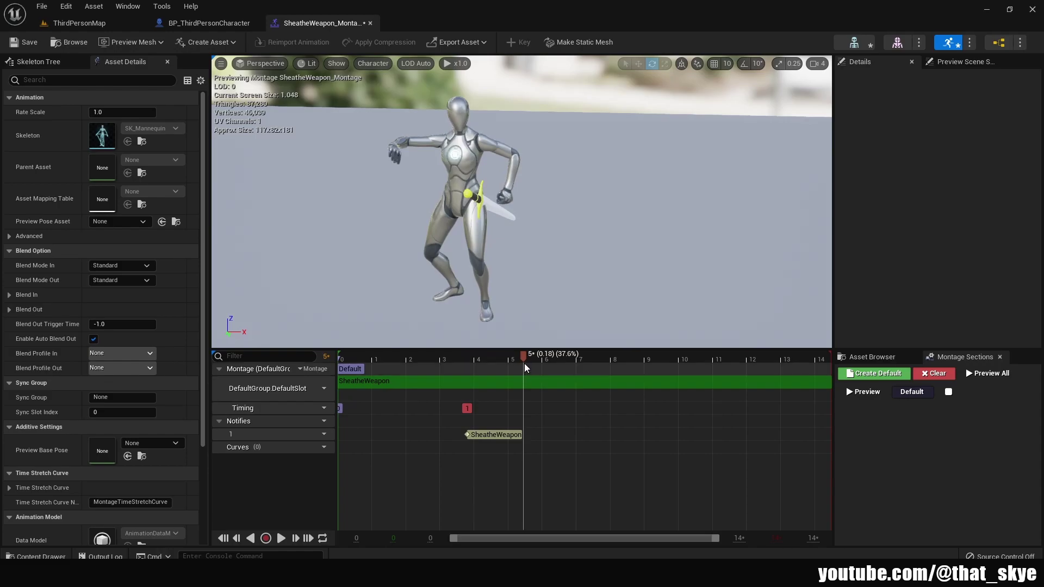
{"action": "left_click_drag", "start_coordinate": [524, 363], "coordinate": [626, 361]}
{"action": "left_click_drag", "start_coordinate": [645, 286], "coordinate": [565, 282], "text": "alt"}
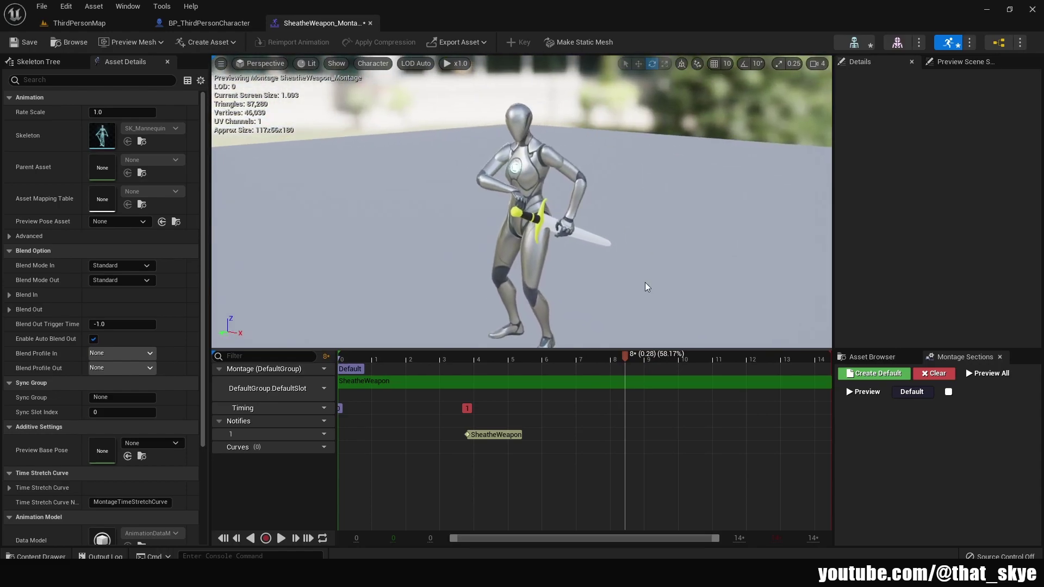
{"action": "left_click_drag", "start_coordinate": [500, 436], "coordinate": [659, 432]}
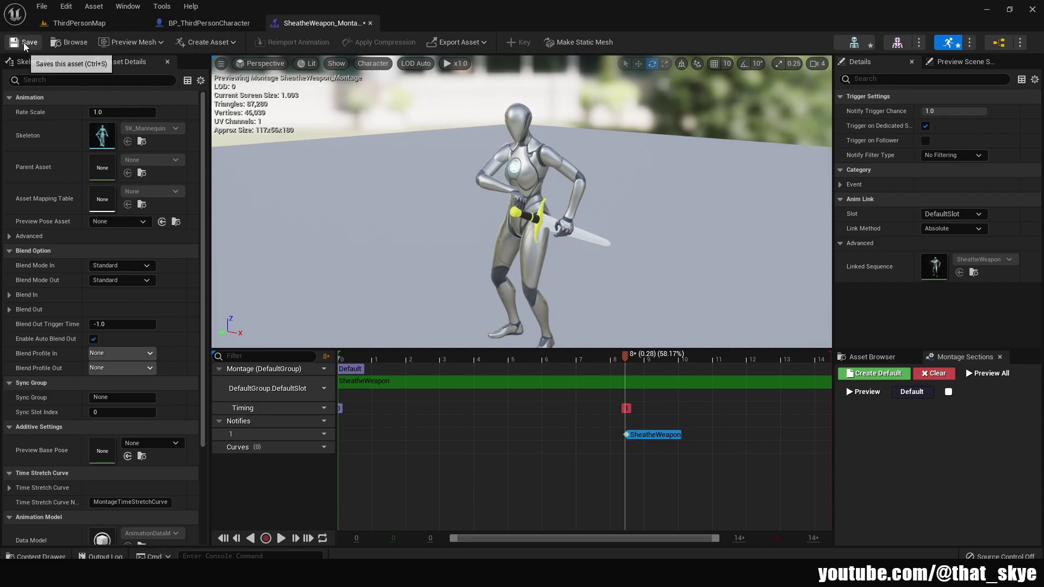
Open UnsheathWeapon_Montage and add a new notify named UnsheathWeapon to its notifies track.
{"action": "left_click", "coordinate": [93, 26]}
{"action": "left_click", "coordinate": [22, 556]}
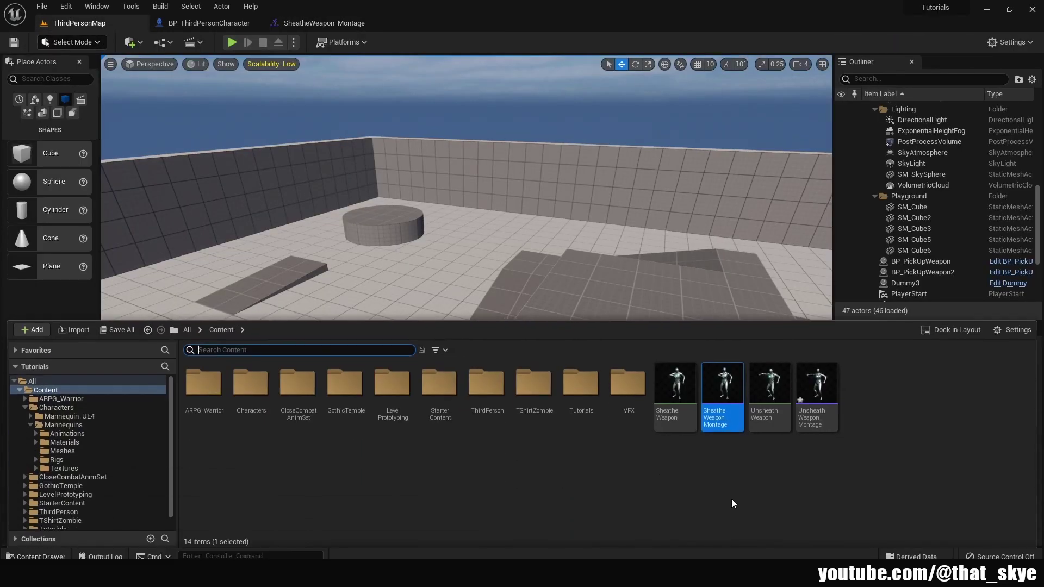
{"action": "double_click", "coordinate": [815, 388]}
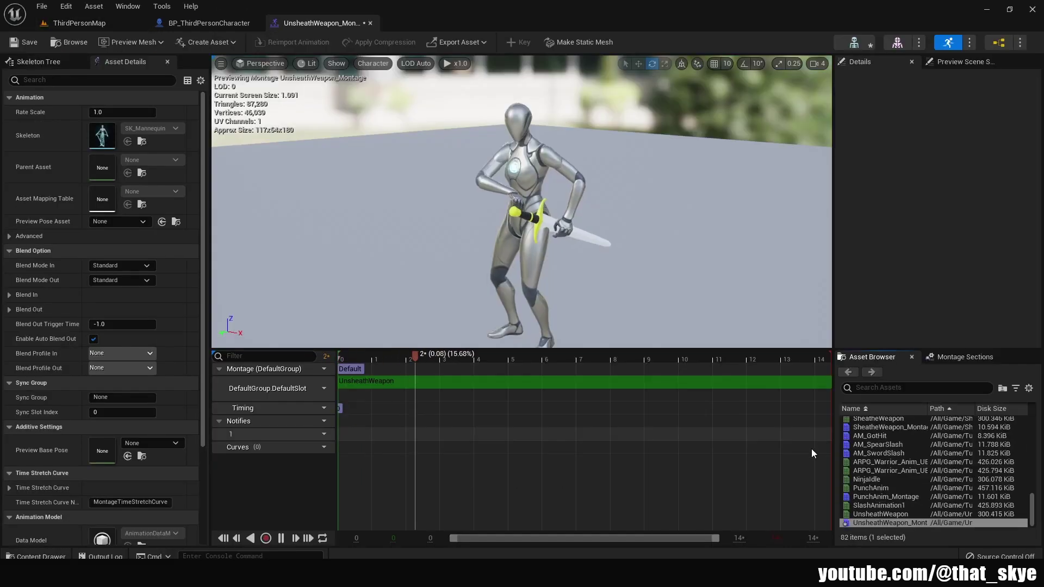
{"action": "left_click", "coordinate": [281, 538]}
{"action": "right_click", "coordinate": [498, 438]}
{"action": "mouse_move", "coordinate": [527, 459]}
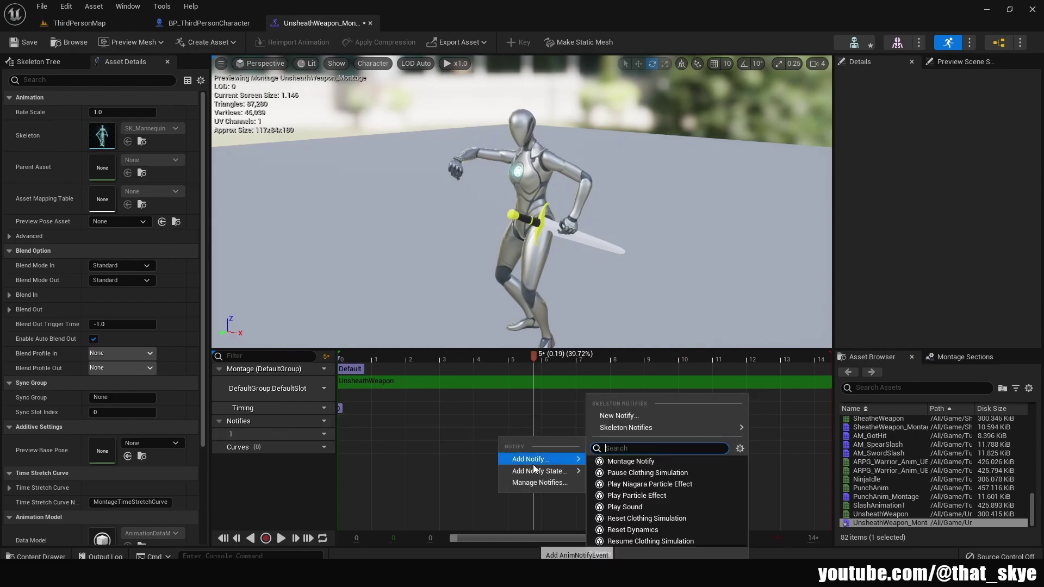
{"action": "left_click", "coordinate": [625, 416]}
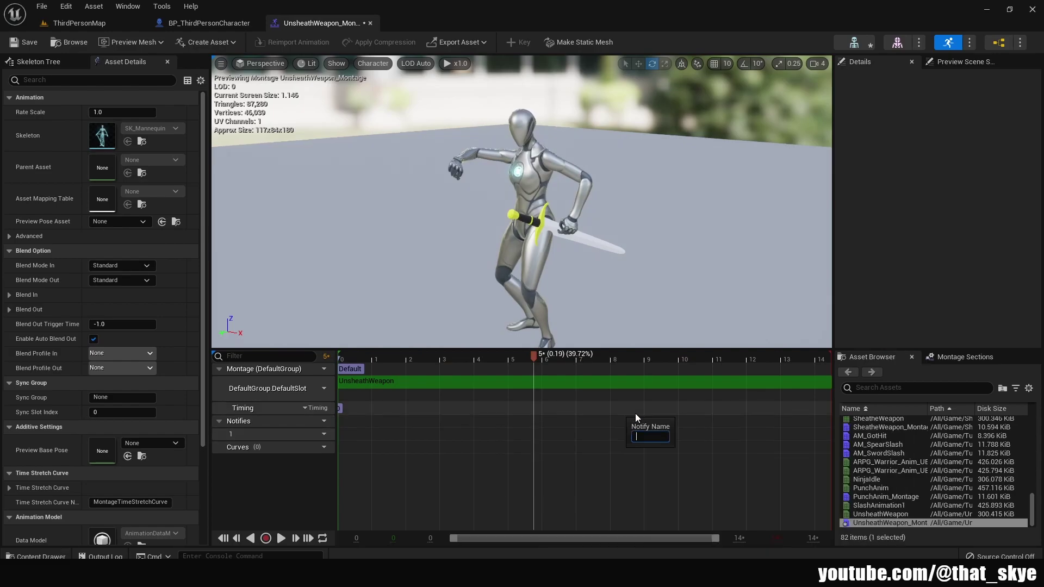
{"action": "type", "text": "UnsheathWeapon"}
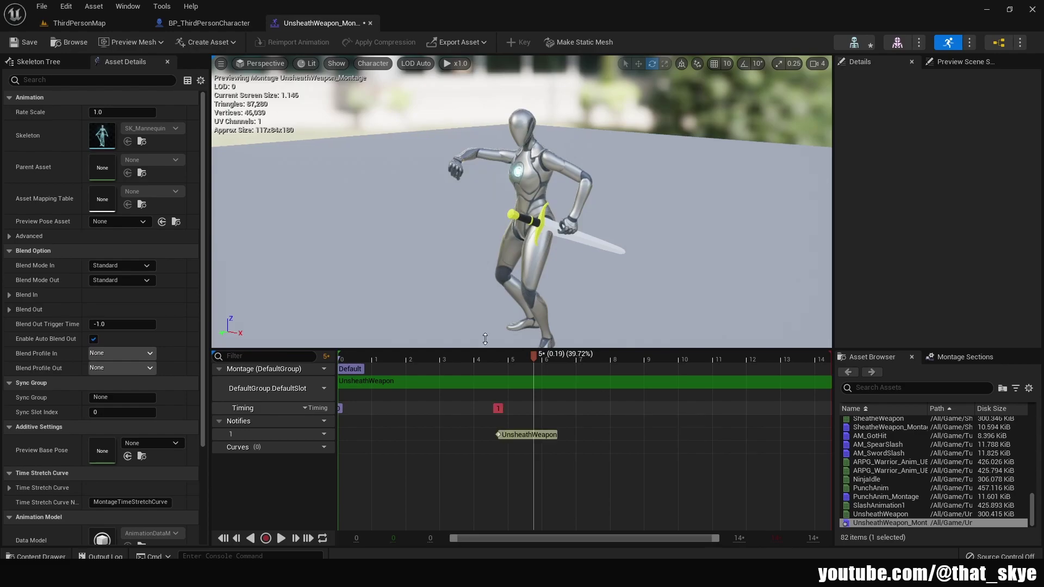
{"action": "key", "text": "Return"}
Move the UnsheathWeapon notify to about 0.09 s, where the hand grips the sword, then save and close the montage.
{"action": "left_click_drag", "start_coordinate": [414, 374], "coordinate": [433, 371]}
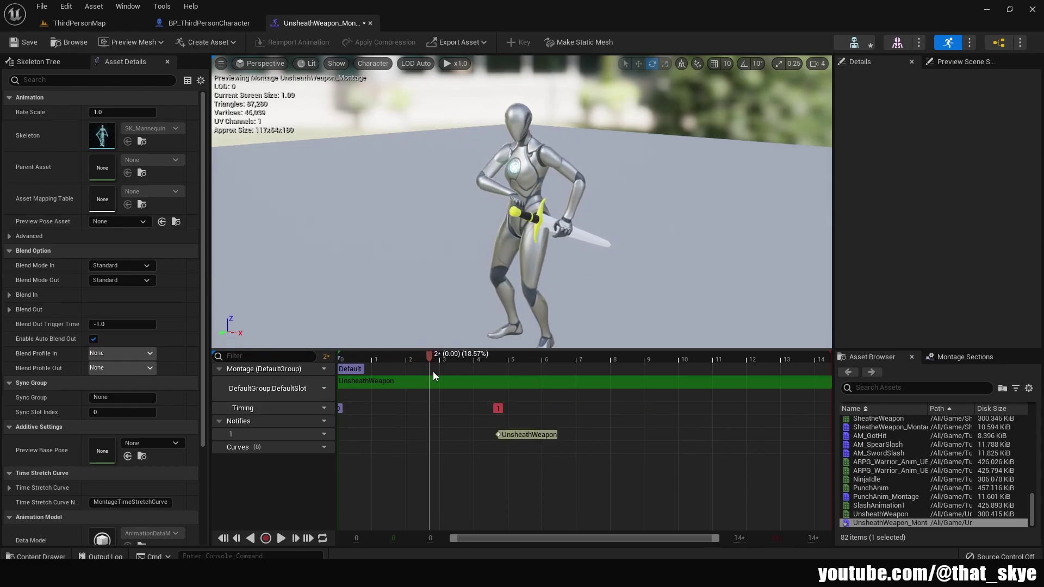
{"action": "mouse_move", "coordinate": [534, 434]}
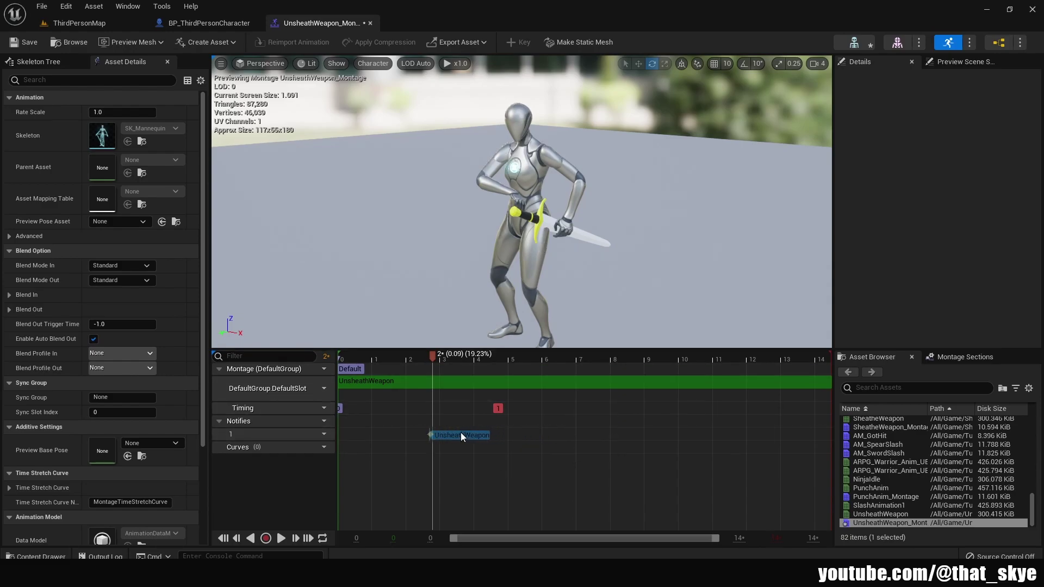
{"action": "left_click_drag", "start_coordinate": [464, 436], "coordinate": [464, 435]}
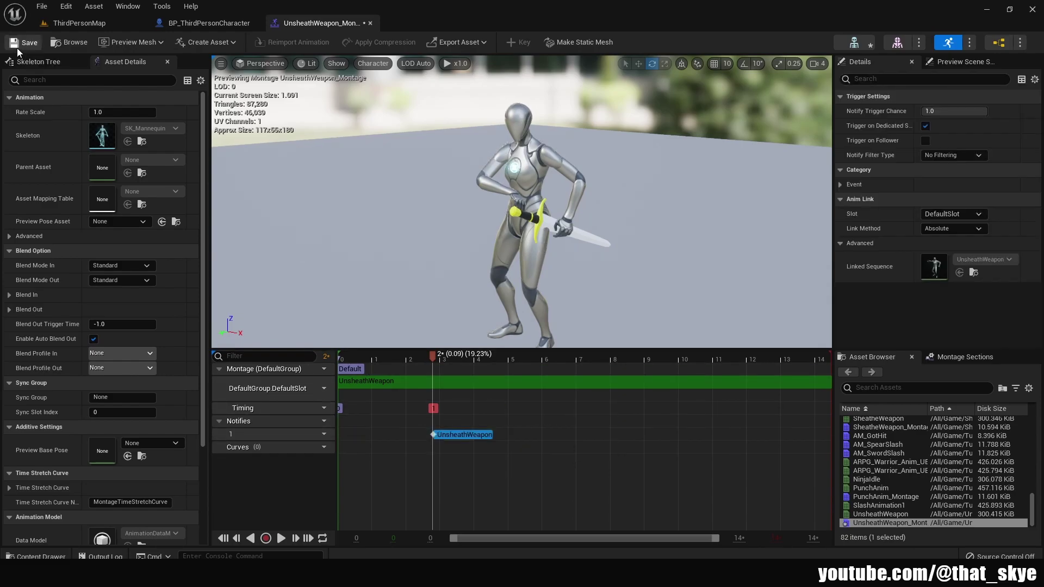
{"action": "left_click", "coordinate": [19, 43]}
{"action": "left_click", "coordinate": [371, 23]}
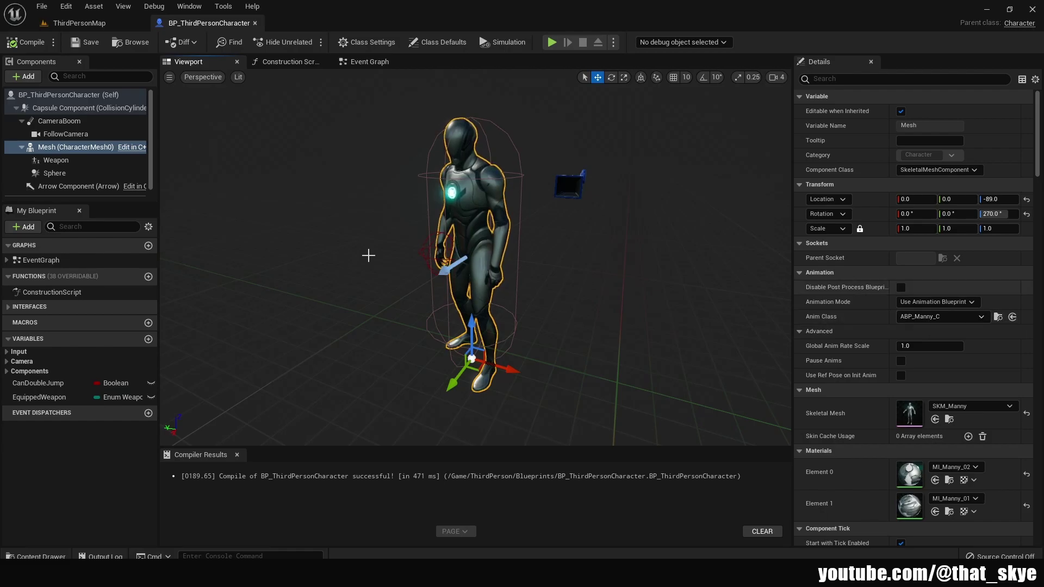
Open the character mesh's animation blueprint ABP_Manny and add the AnimNotify_UnsheathWeapon event to its Event Graph.
{"action": "left_click", "coordinate": [999, 317]}
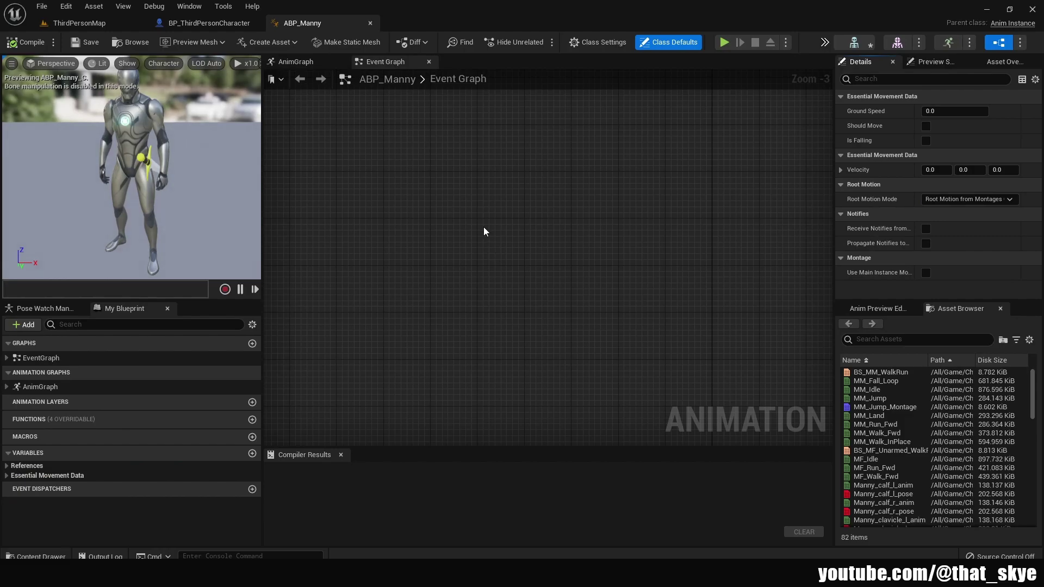
{"action": "mouse_move", "coordinate": [484, 227]}
{"action": "right_mouse_down"}
{"action": "mouse_move", "coordinate": [495, 227]}
{"action": "mouse_move", "coordinate": [467, 217]}
{"action": "right_mouse_up"}
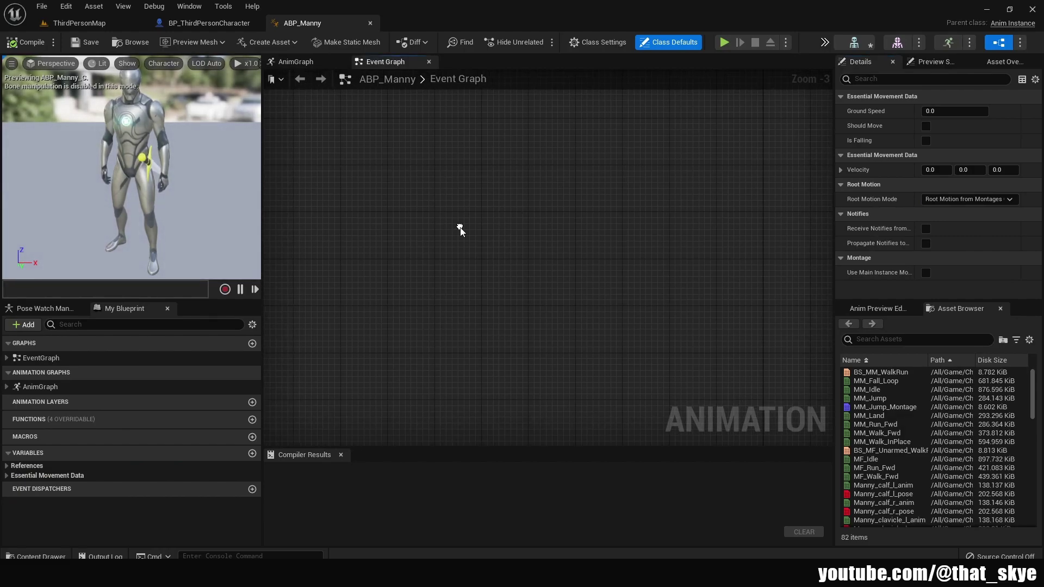
{"action": "right_click", "coordinate": [460, 229]}
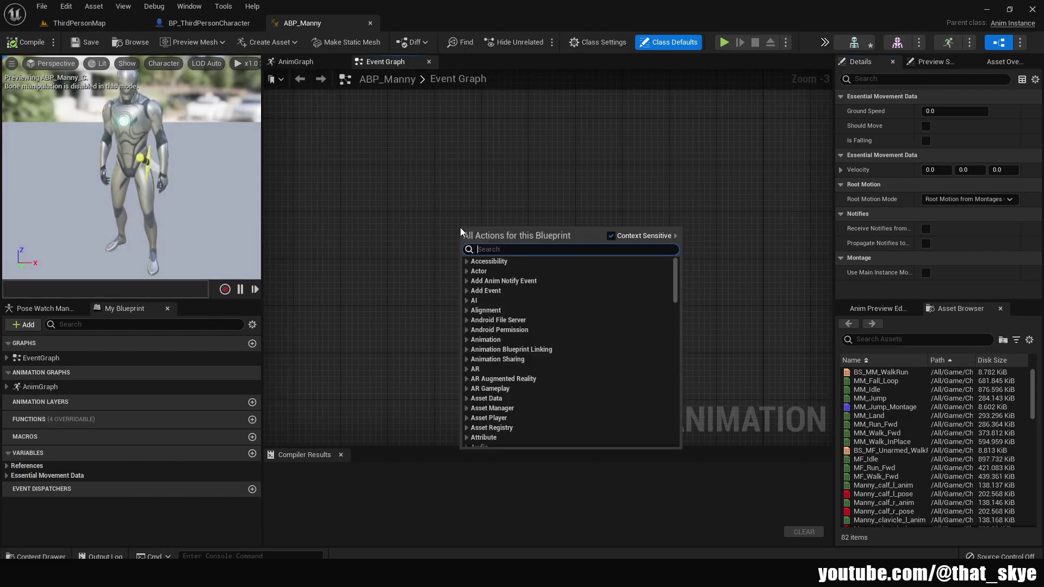
{"action": "type", "text": "unsheath"}
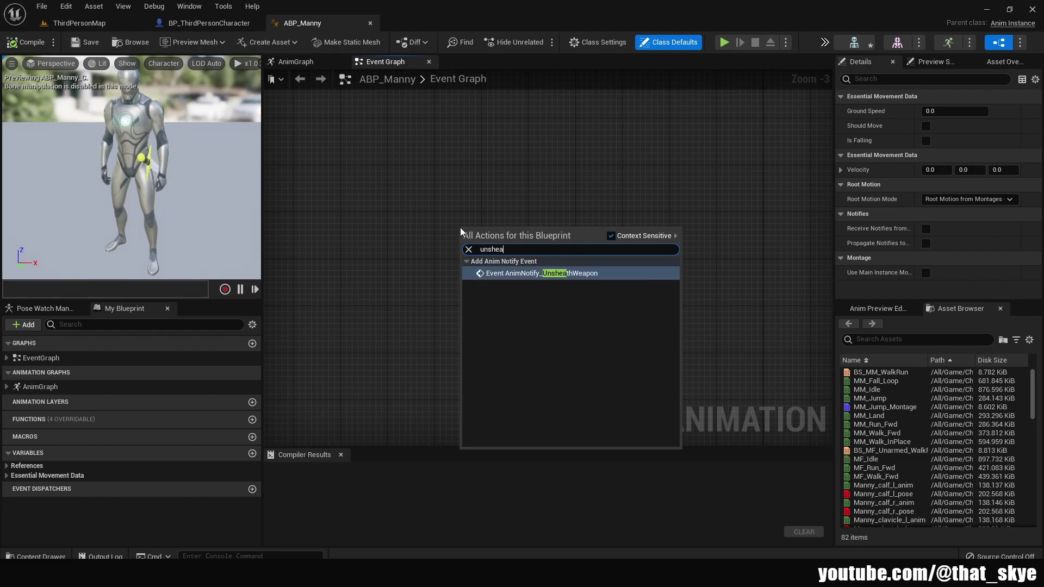
{"action": "key", "text": "Return"}
Add the AnimNotify_SheatheWeapon event and place it above AnimNotify_UnsheathWeapon with space between the two nodes.
{"action": "right_click", "coordinate": [475, 266]}
{"action": "type", "text": "sheath"}
{"action": "key", "text": "Return"}
{"action": "left_click_drag", "start_coordinate": [481, 270], "coordinate": [463, 177]}
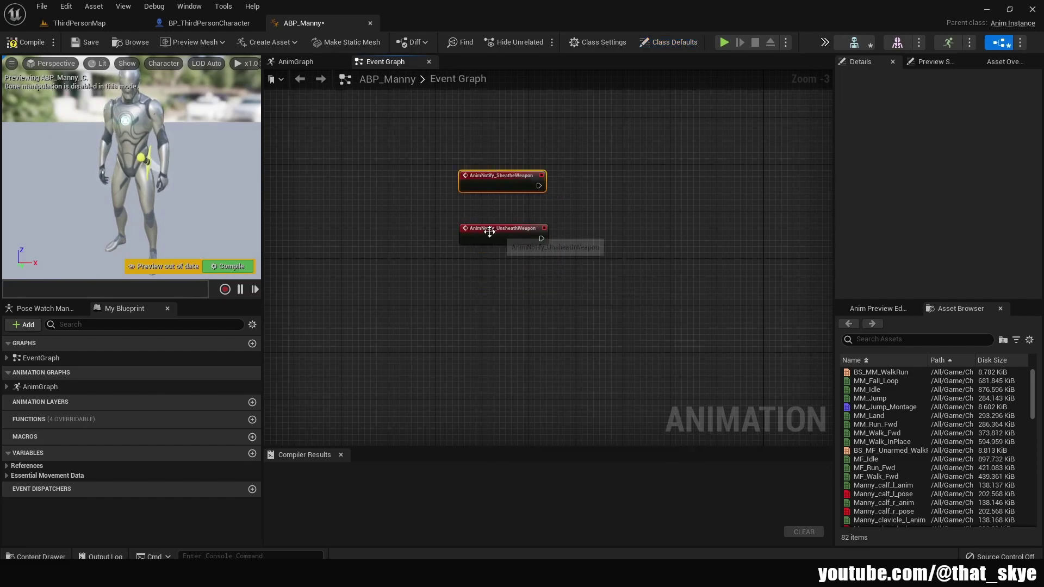
{"action": "left_click_drag", "start_coordinate": [489, 233], "coordinate": [483, 279]}
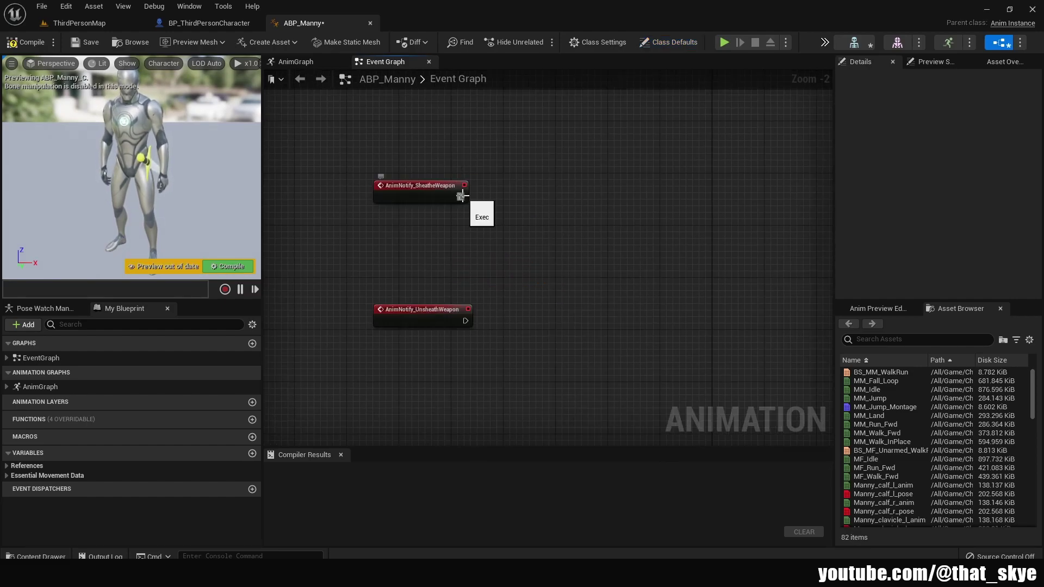
Connect a Cast To BP_ThirdPersonCharacter node to AnimNotify_SheatheWeapon and supply its Object from a Get Player Character node.
{"action": "left_click_drag", "start_coordinate": [507, 196], "coordinate": [507, 197]}
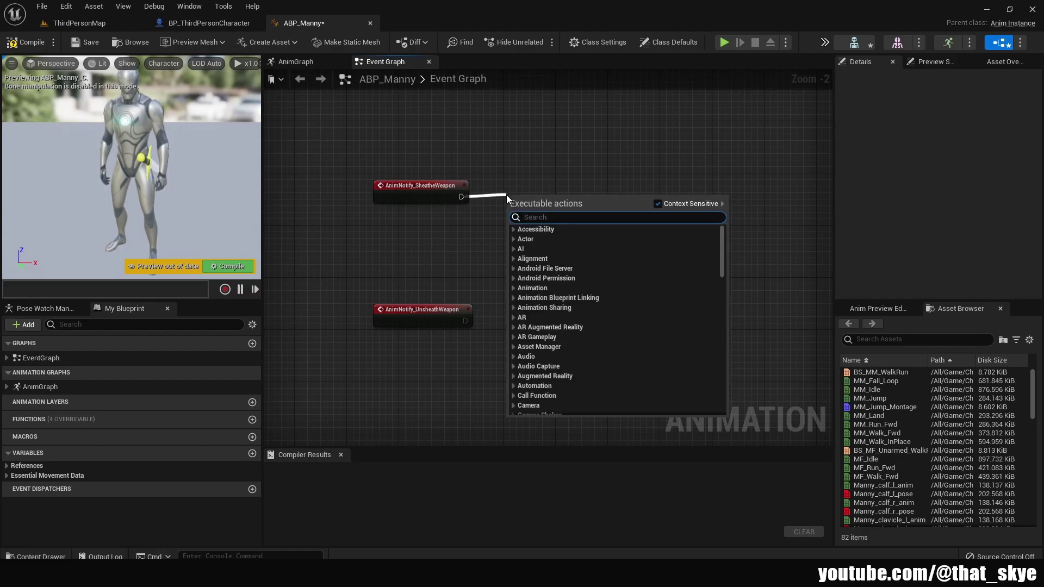
{"action": "type", "text": "cast third per"}
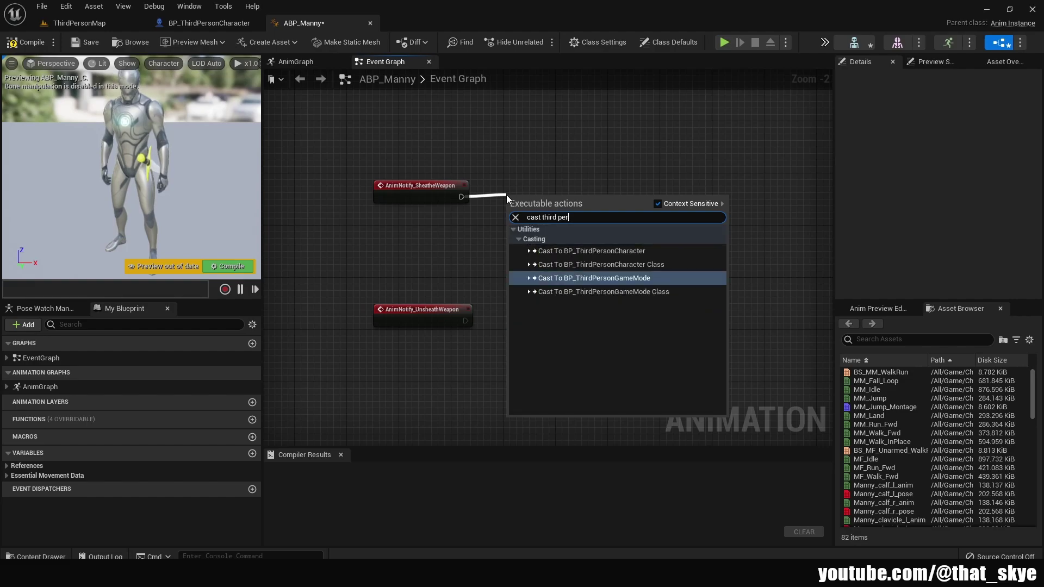
{"action": "key", "text": "Return"}
{"action": "key", "text": "q"}
{"action": "left_click_drag", "start_coordinate": [511, 208], "coordinate": [407, 244]}
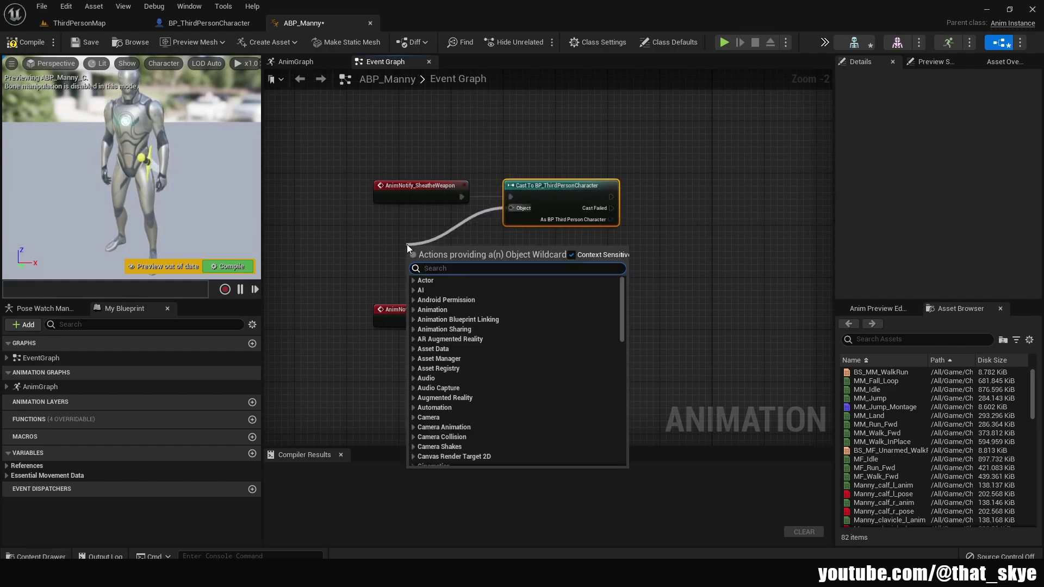
{"action": "type", "text": "get player char"}
{"action": "key", "text": "Return"}
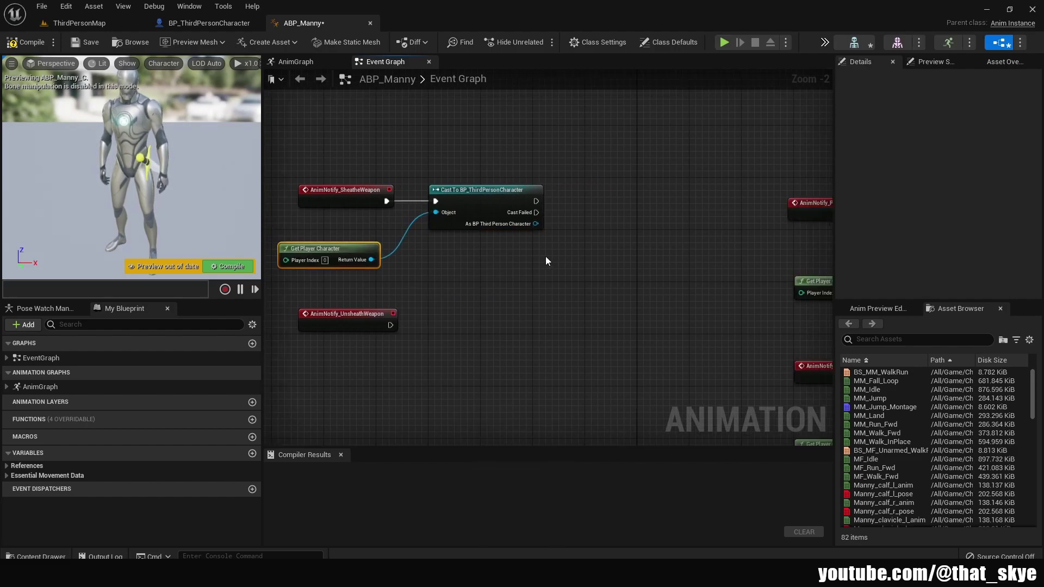
Call the Sheathe Weapon event on the cast's As BP Third Person Character output and line it up beside the cast.
{"action": "left_click_drag", "start_coordinate": [536, 223], "coordinate": [588, 229]}
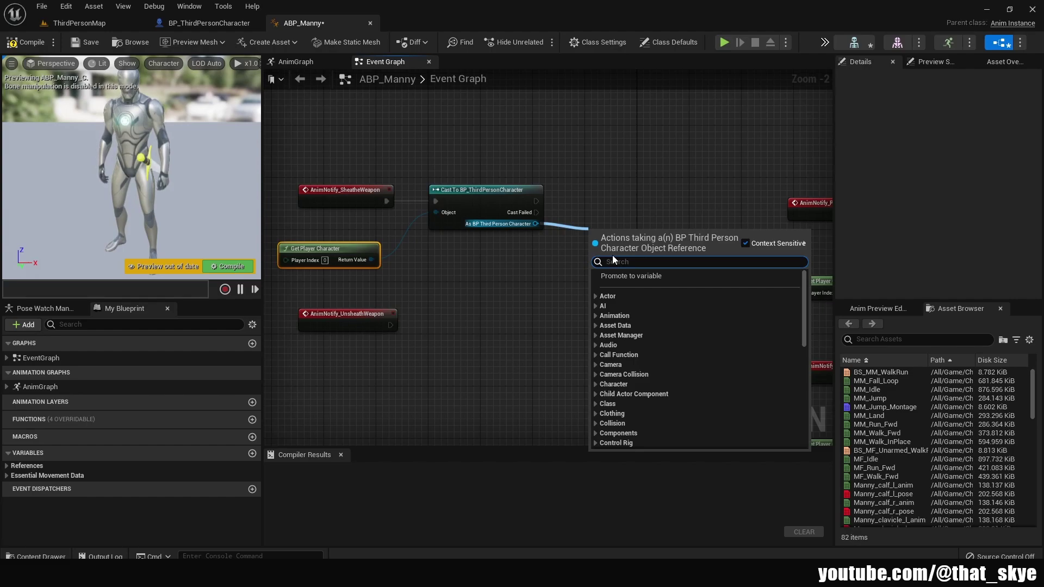
{"action": "type", "text": "sheath"}
{"action": "key", "text": "Return"}
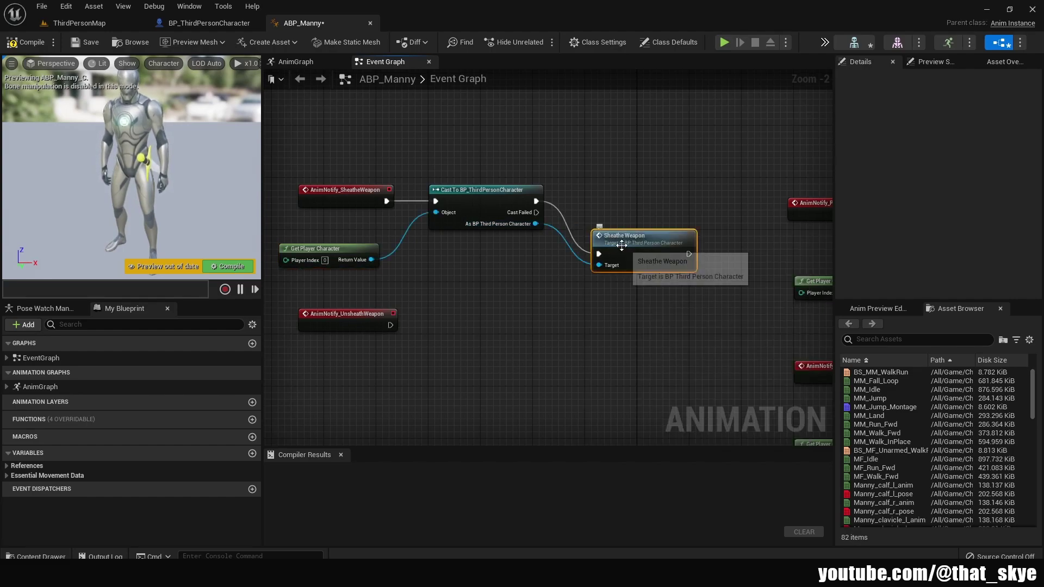
Duplicate the cast and Get Player Character nodes below and connect the copied cast to AnimNotify_UnsheathWeapon.
{"action": "left_click_drag", "start_coordinate": [480, 177], "coordinate": [450, 242]}
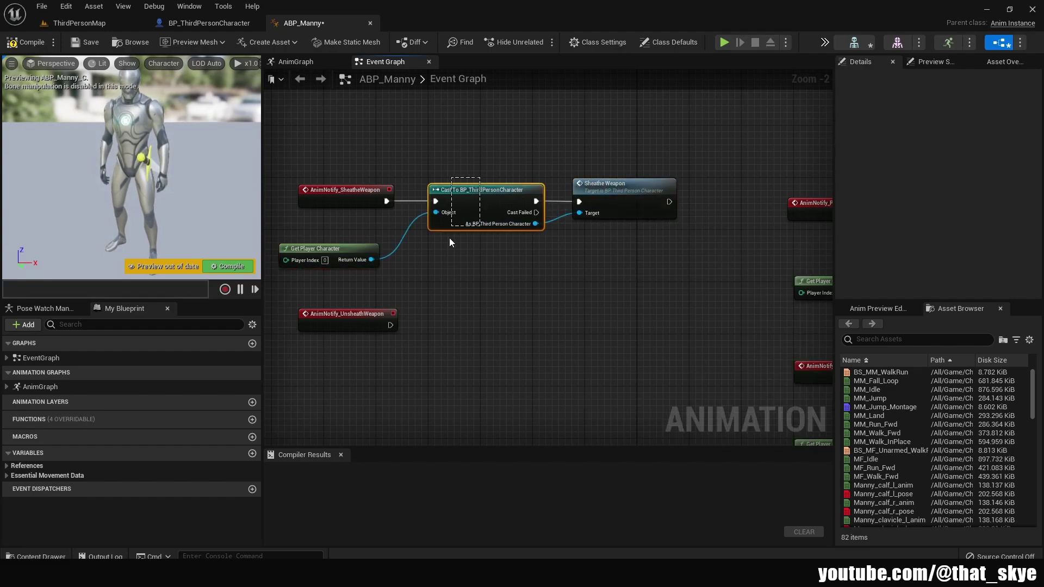
{"action": "key", "text": "ctrl+c"}
{"action": "key", "text": "ctrl+v"}
{"action": "left_click_drag", "start_coordinate": [592, 318], "coordinate": [389, 325]}
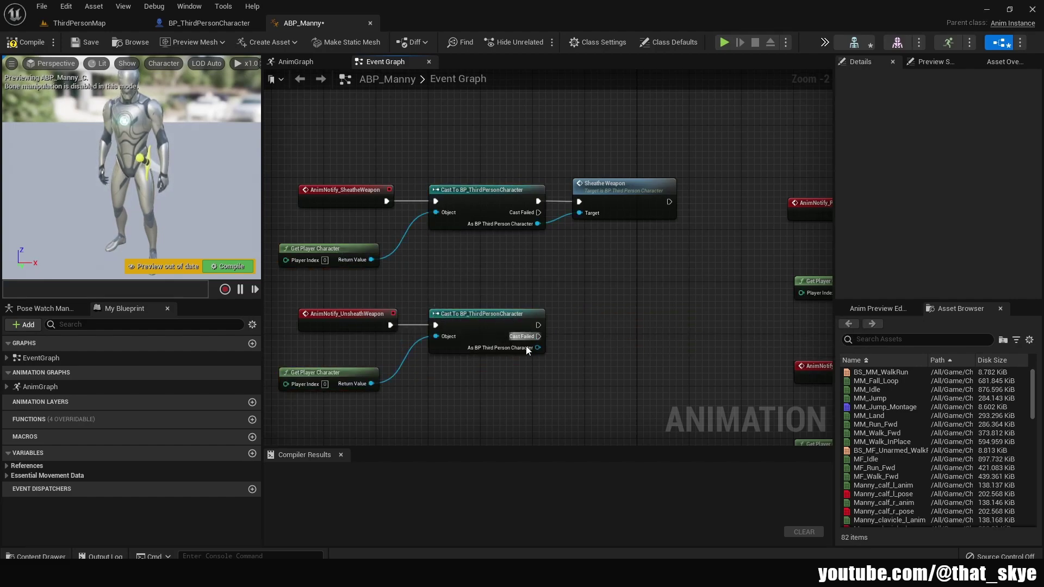
Call the Unsheath Weapon event on the lower cast's character output, align the node, and compile and save ABP_Manny.
{"action": "left_click_drag", "start_coordinate": [527, 348], "coordinate": [575, 344]}
{"action": "type", "text": "uns"}
{"action": "key", "text": "Return"}
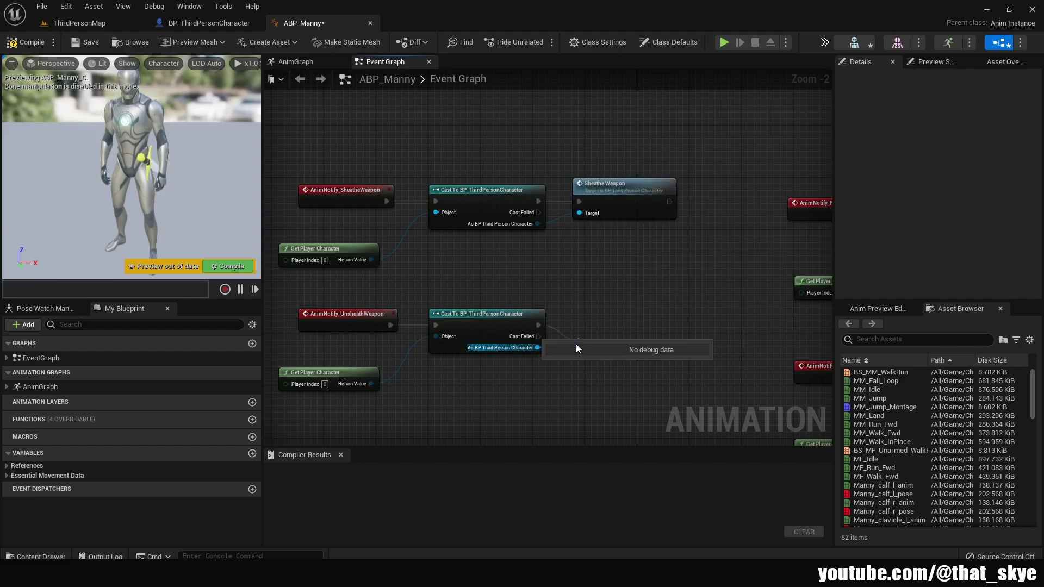
{"action": "left_click_drag", "start_coordinate": [644, 354], "coordinate": [635, 315]}
{"action": "left_click", "coordinate": [26, 42]}
{"action": "left_click", "coordinate": [87, 42]}
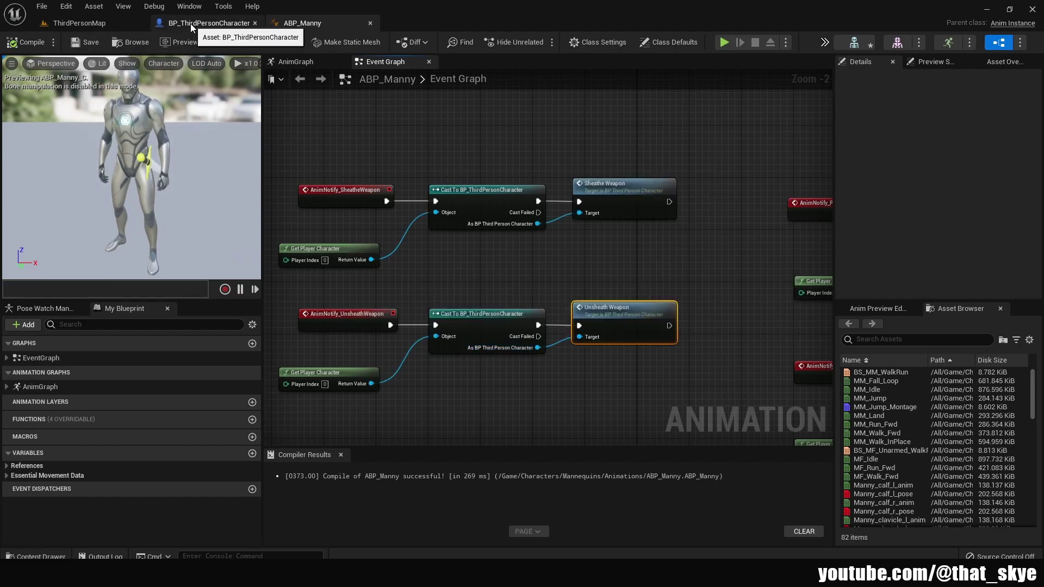
In BP_ThirdPersonCharacter's Event Graph, add a Z keyboard event and connect its Pressed output to a Flip Flop node.
{"action": "left_click", "coordinate": [214, 22]}
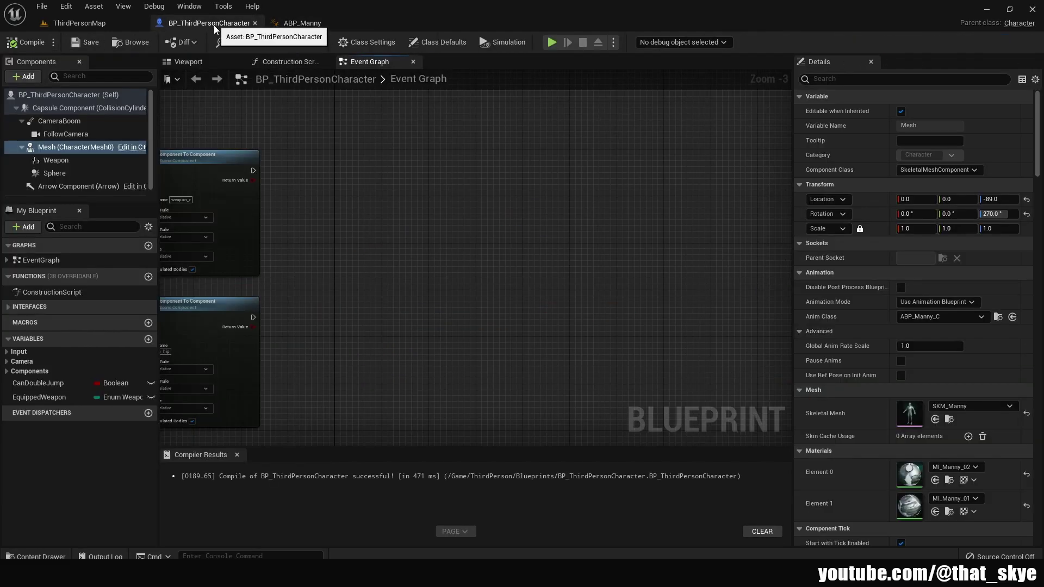
{"action": "mouse_move", "coordinate": [402, 187]}
{"action": "right_mouse_down"}
{"action": "mouse_move", "coordinate": [435, 190]}
{"action": "mouse_move", "coordinate": [396, 204]}
{"action": "right_mouse_up"}
{"action": "right_click", "coordinate": [396, 204]}
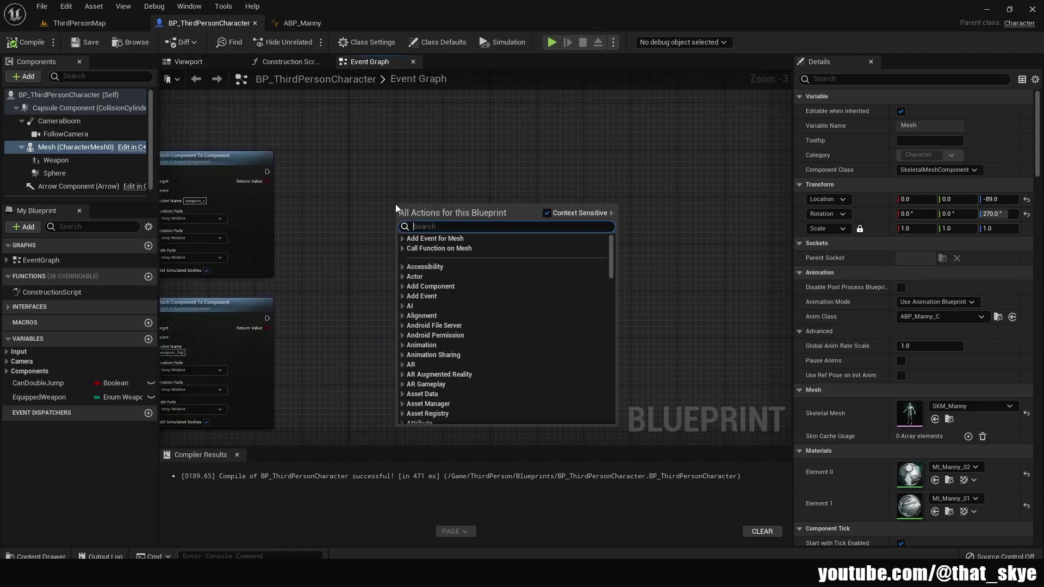
{"action": "type", "text": "z key"}
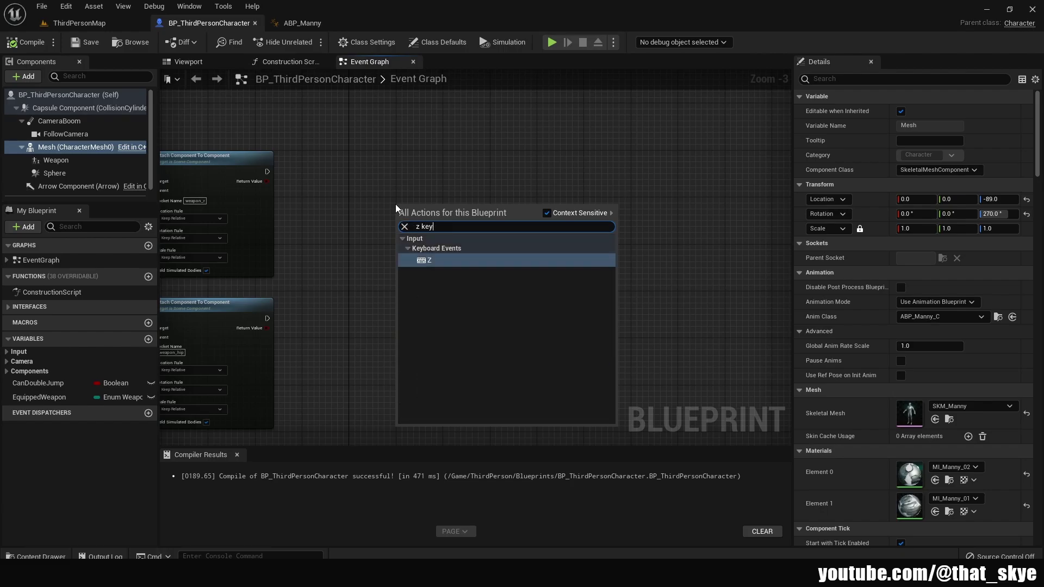
{"action": "key", "text": "Return"}
{"action": "scroll", "coordinate": [396, 204], "scroll_direction": "up", "scroll_amount": 2}
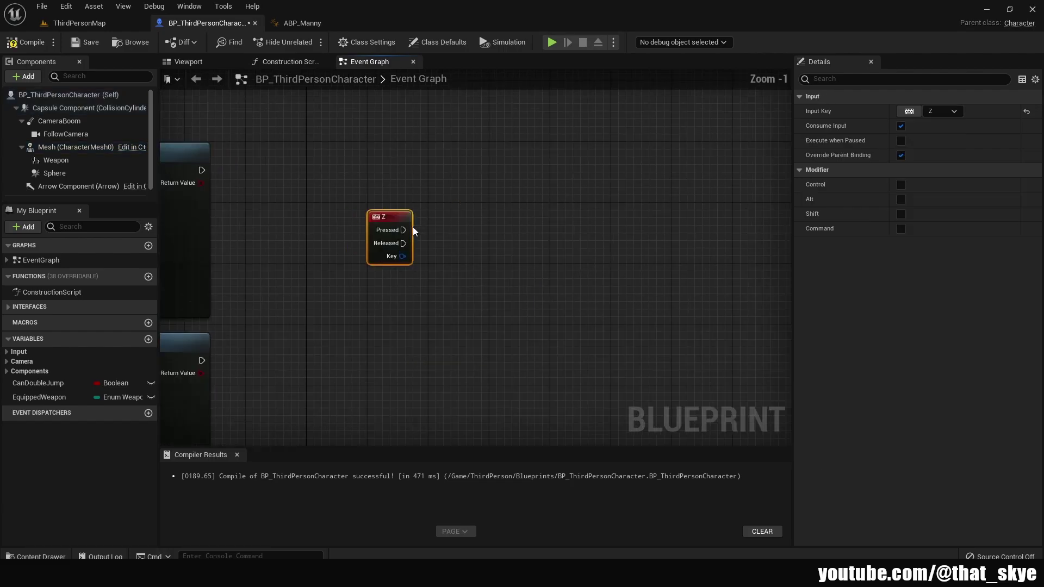
{"action": "left_click_drag", "start_coordinate": [403, 230], "coordinate": [472, 230]}
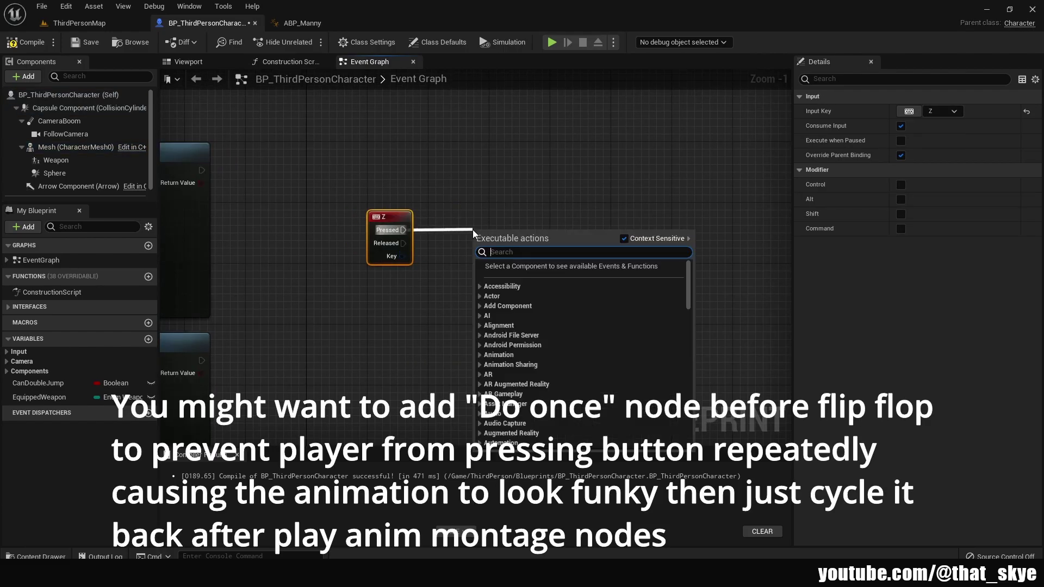
{"action": "type", "text": "flip"}
{"action": "key", "text": "Return"}
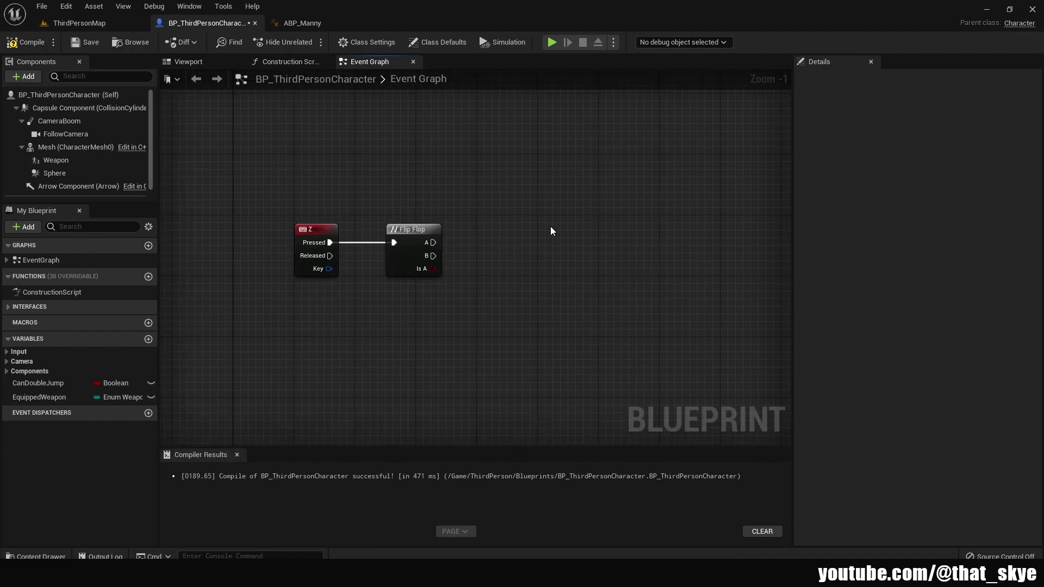
Add two Play Anim Montage nodes, stacked vertically, and connect the Flip Flop's A output to the upper and B to the lower.
{"action": "right_click", "coordinate": [551, 228]}
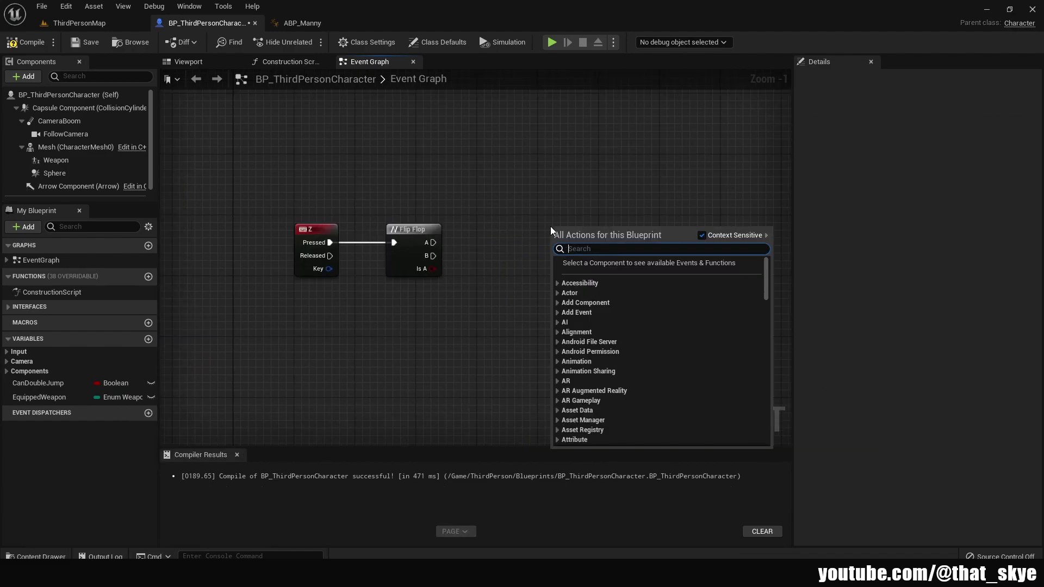
{"action": "type", "text": "play anim montage"}
{"action": "key", "text": "Return"}
{"action": "key", "text": "ctrl+c"}
{"action": "key", "text": "ctrl+v"}
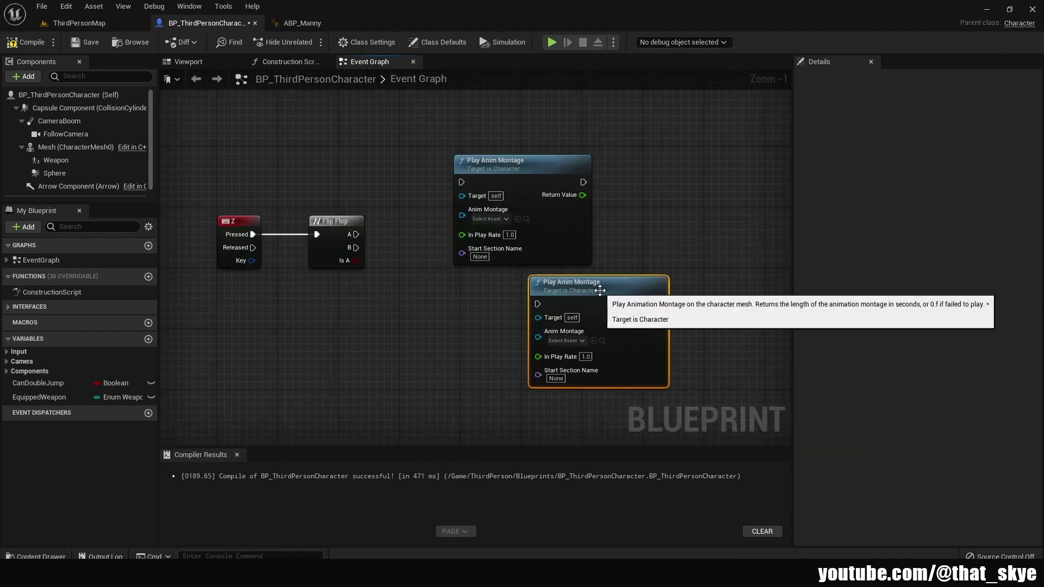
{"action": "left_click_drag", "start_coordinate": [462, 311], "coordinate": [462, 182]}
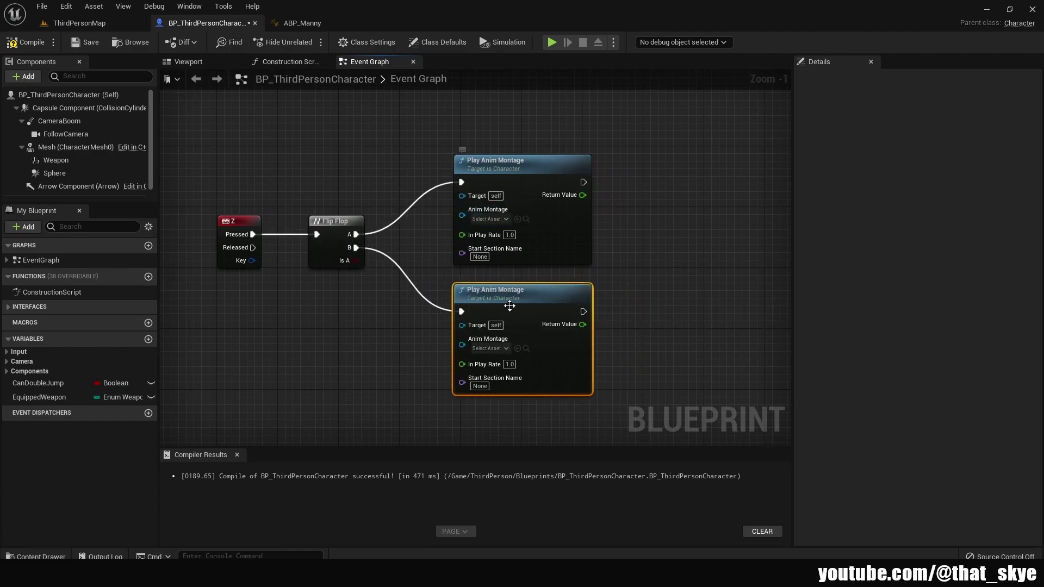
Assign UnsheathWeapon_Montage to the node on output A and SheatheWeapon_Montage to the node on output B, and compile the blueprint.
{"action": "left_click", "coordinate": [491, 218]}
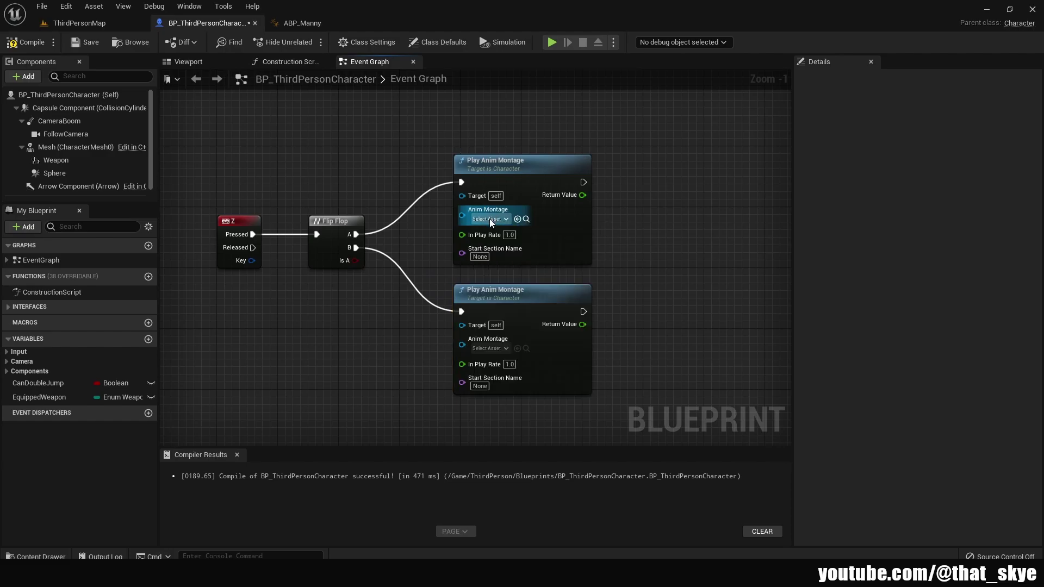
{"action": "left_click", "coordinate": [490, 218]}
{"action": "left_click", "coordinate": [539, 356]}
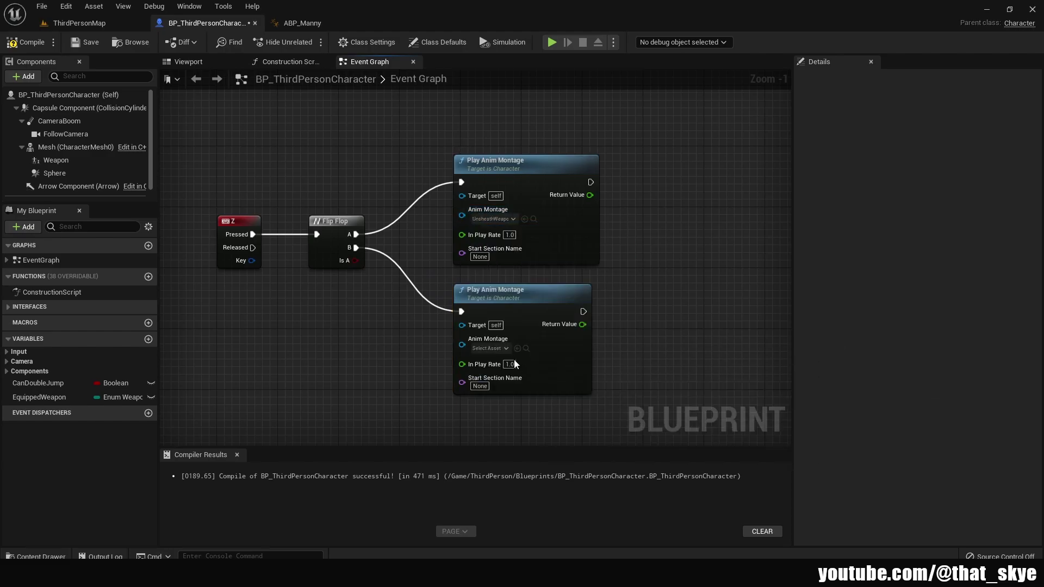
{"action": "left_click", "coordinate": [489, 348]}
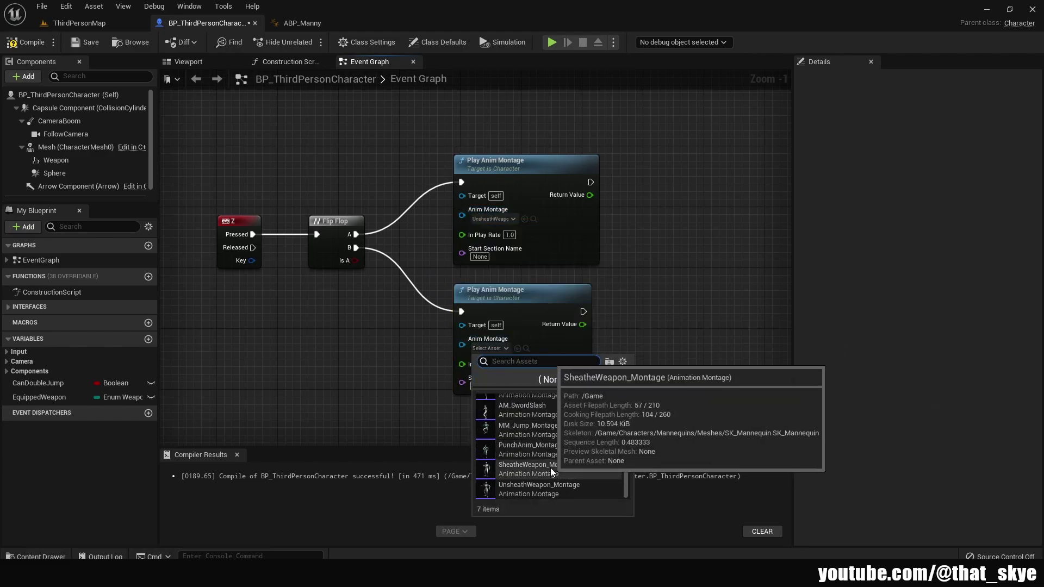
{"action": "left_click", "coordinate": [551, 468]}
{"action": "right_click_drag", "start_coordinate": [312, 290], "coordinate": [378, 292]}
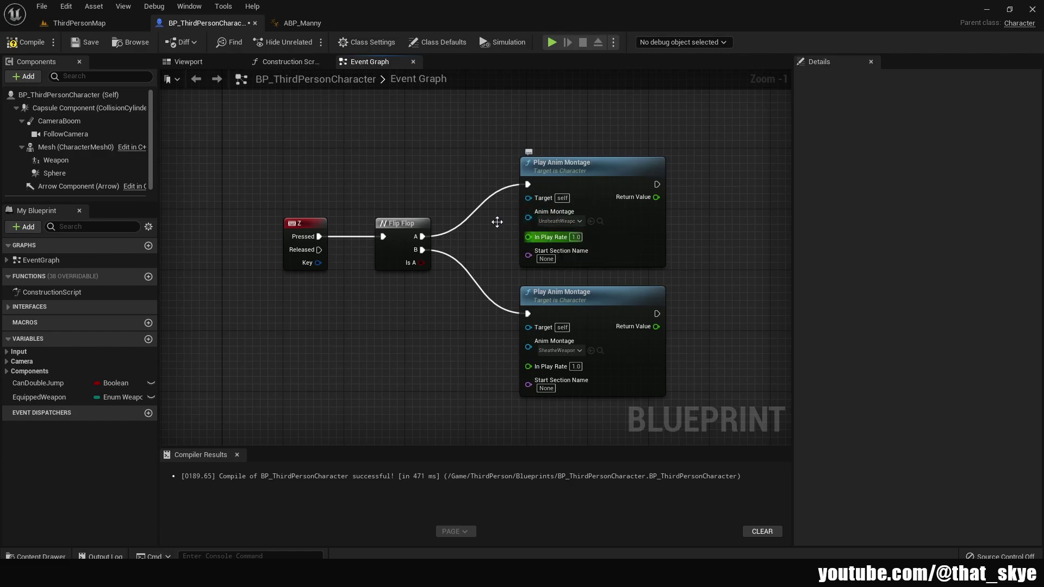
{"action": "left_click", "coordinate": [30, 40]}
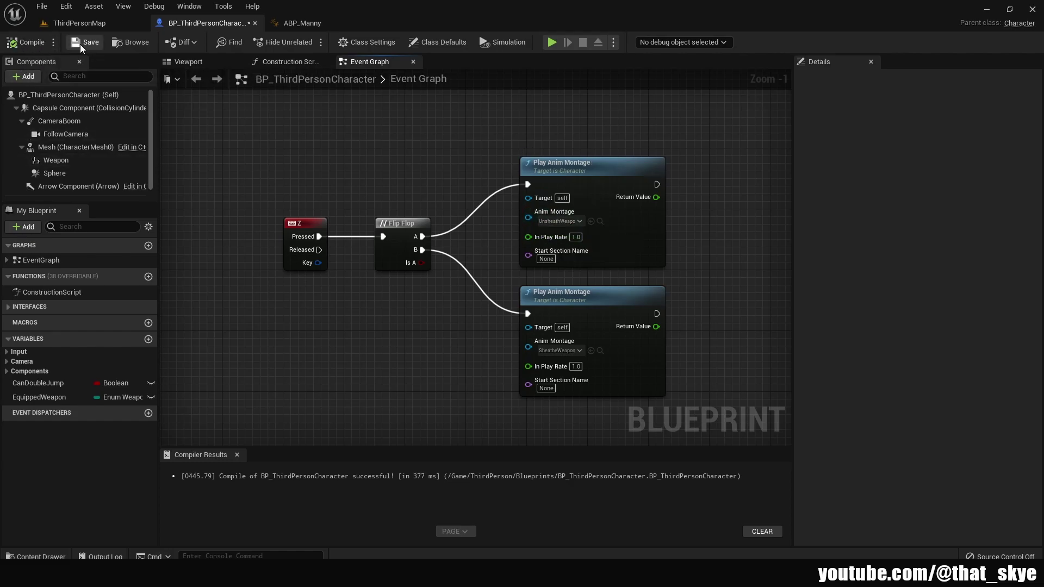
Play-test ThirdPersonMap, toggling the sword between hip and hand while the character stands and runs forward.
{"action": "left_click", "coordinate": [86, 23]}
{"action": "key", "text": "alt+p"}
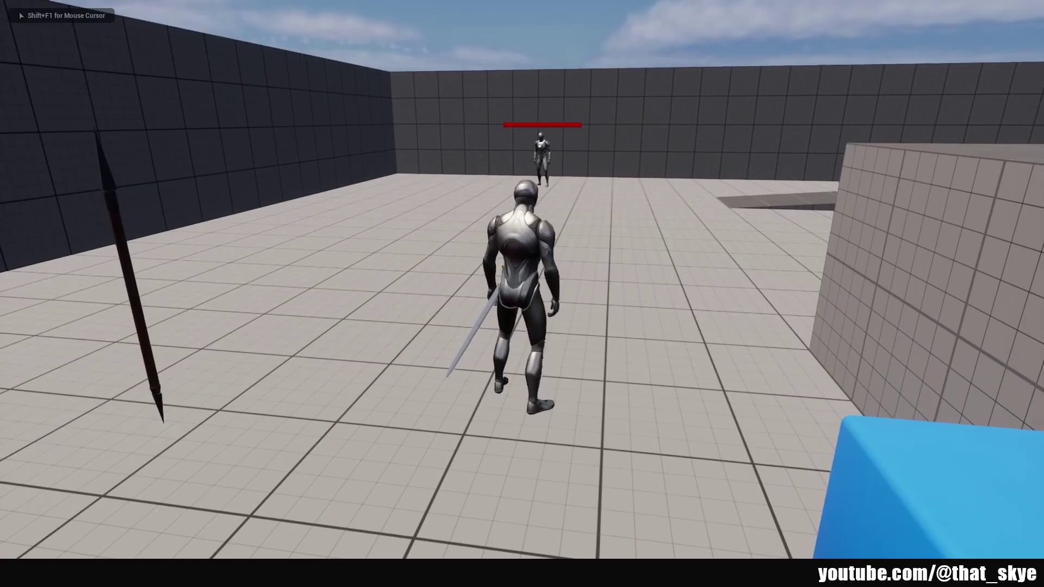
{"action": "key", "text": "e"}
{"action": "key", "text": "e"}
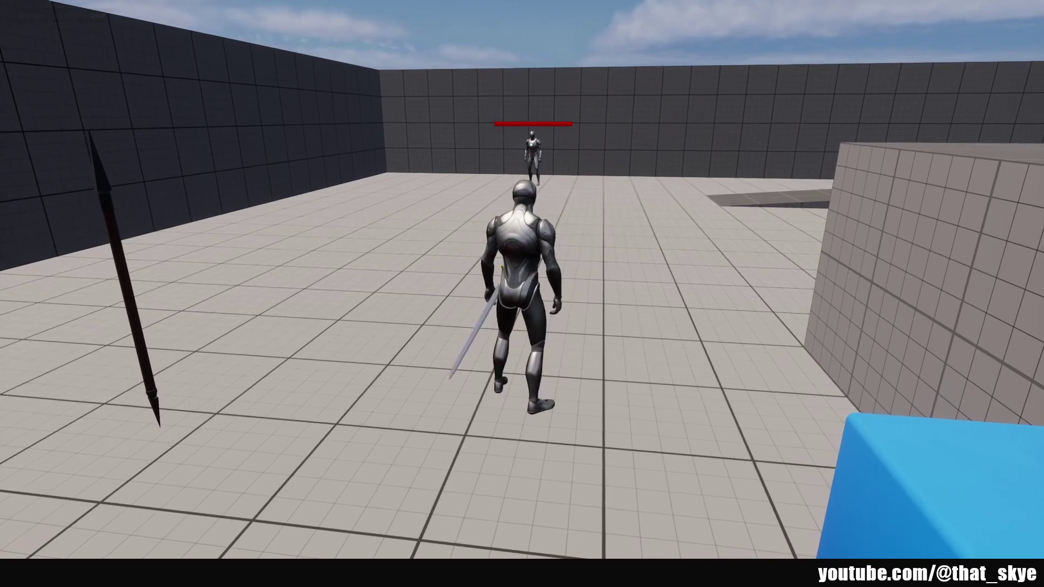
{"action": "key", "text": "e"}
{"action": "key", "text": "e"}
{"action": "key", "text": "w"}
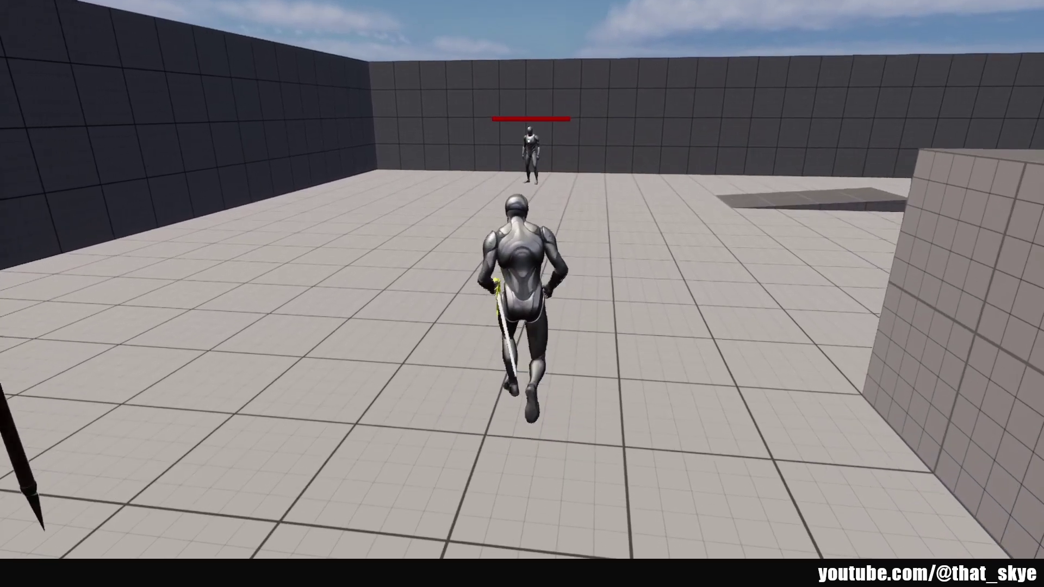
{"action": "key", "text": "e"}
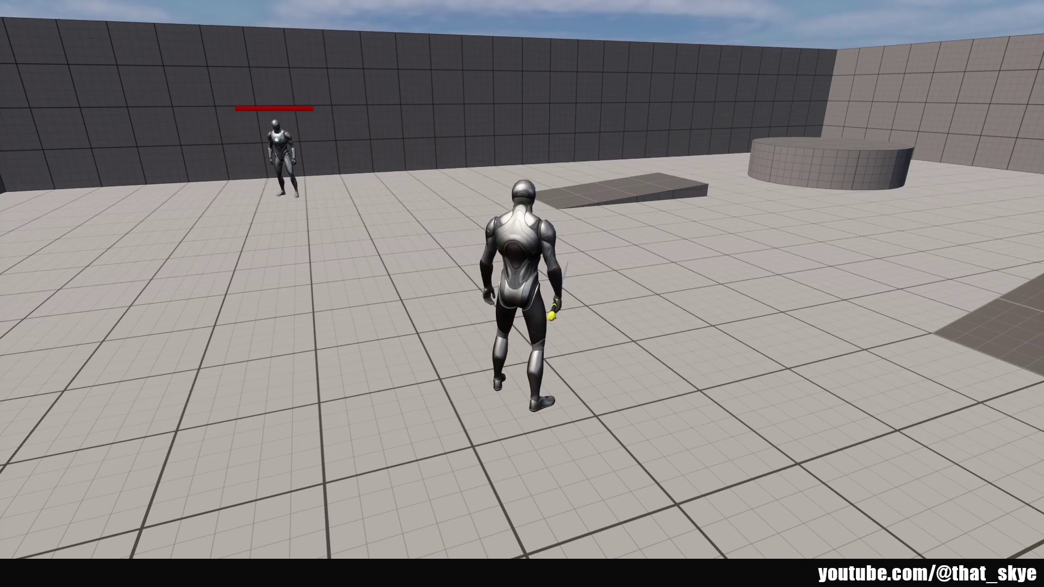